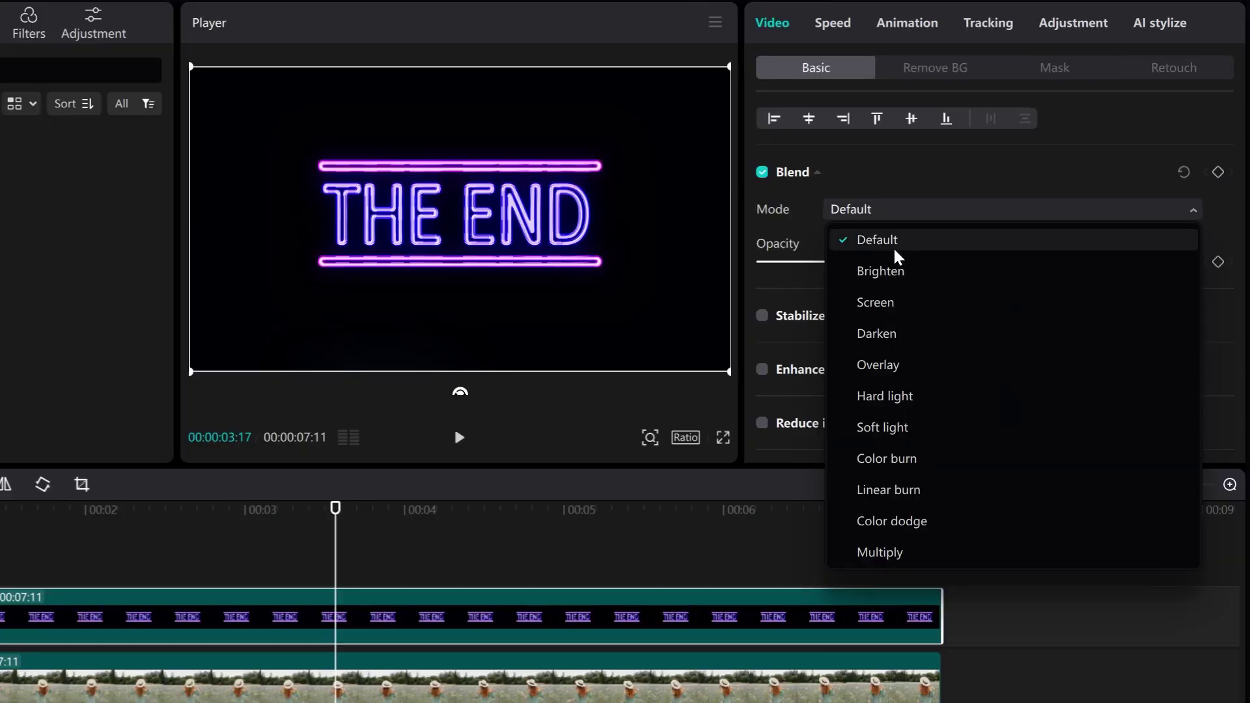
- Set the neon clip's blend mode to Brighten and play the preview
click(885, 273)
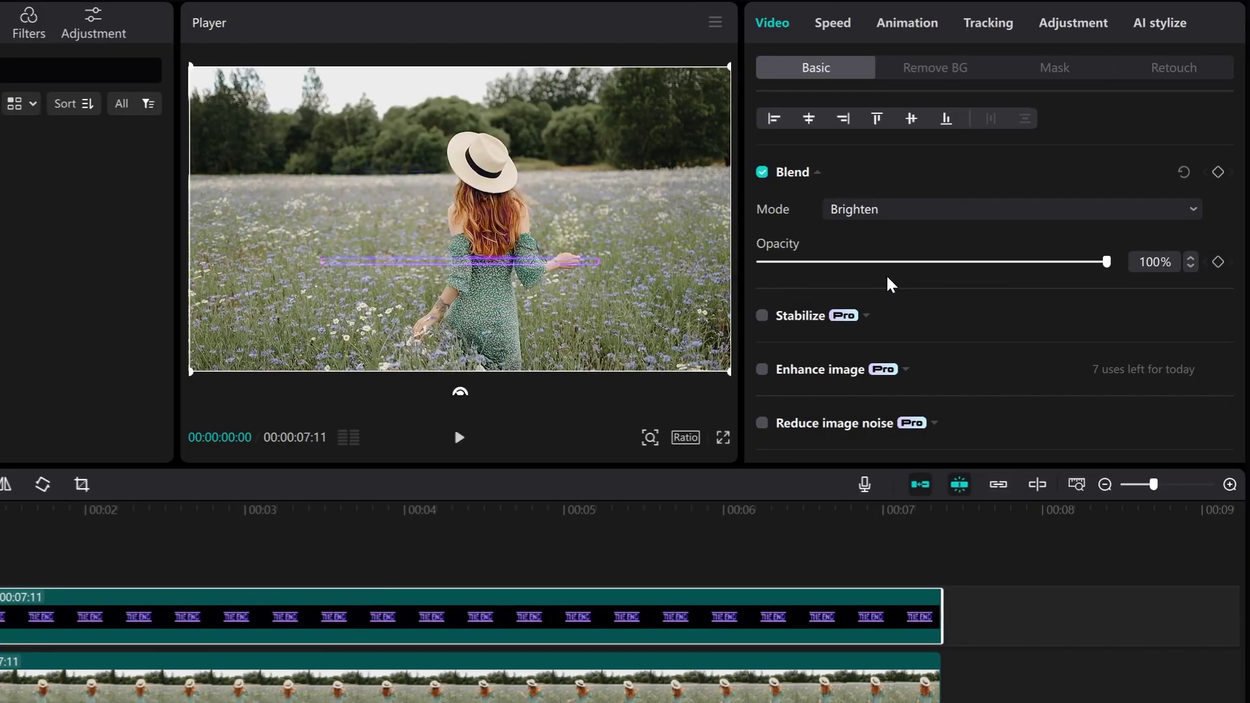
key(space)
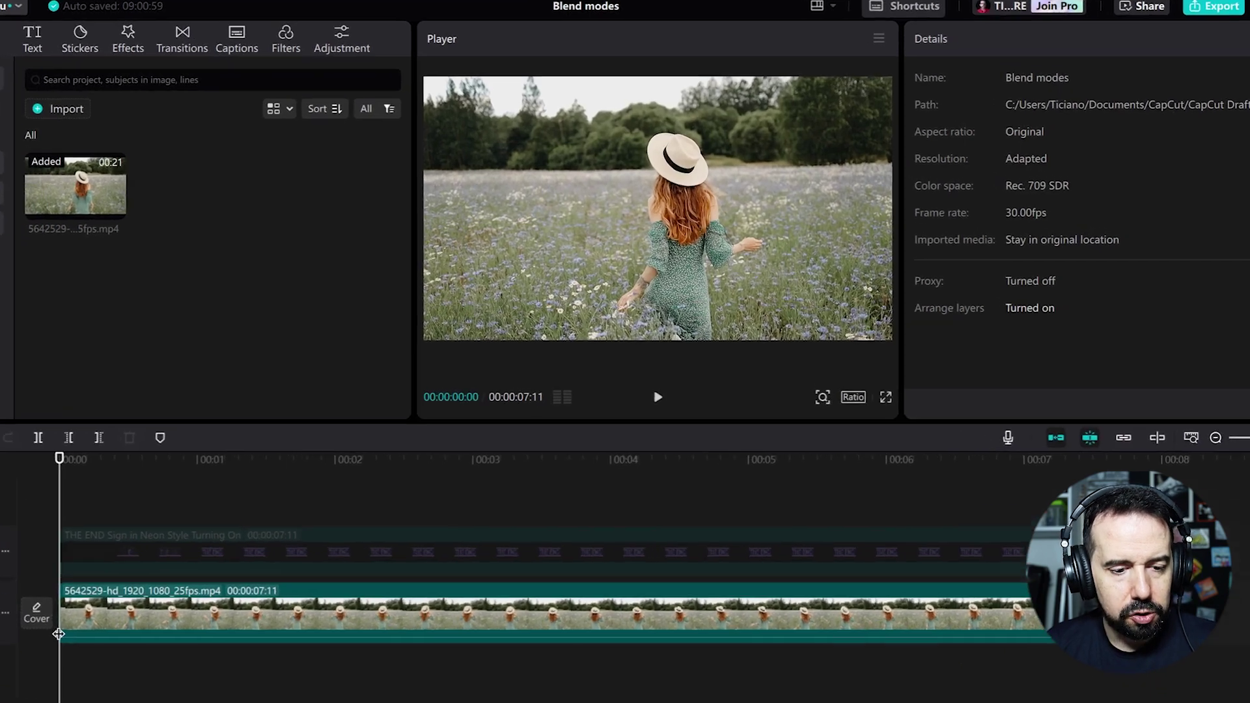
- Preview the field video, then unhide the neon THE END track
key(space)
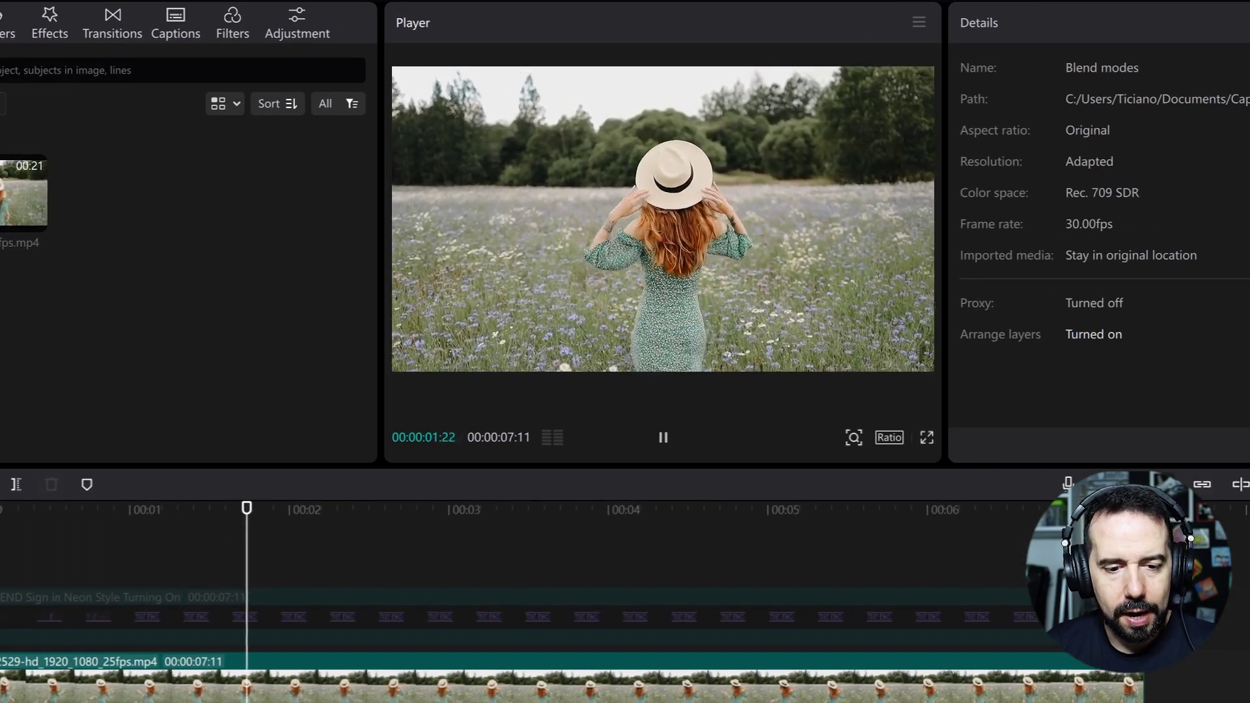
click(657, 426)
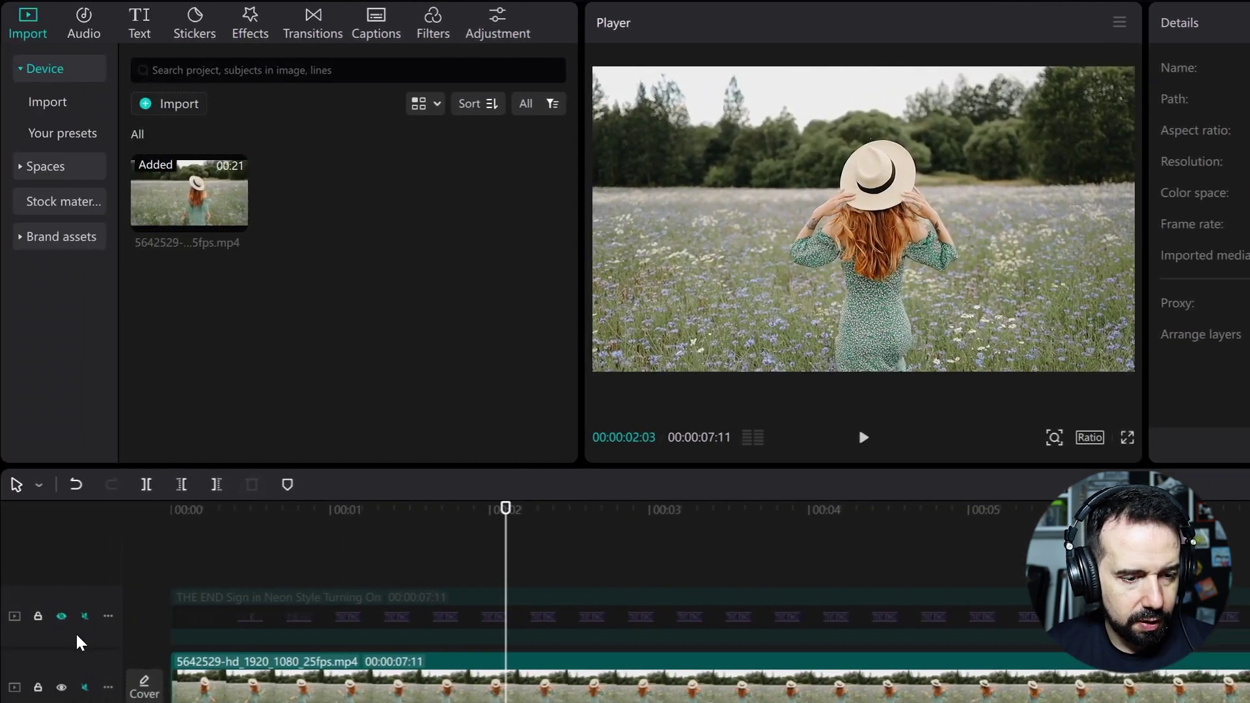
click(61, 616)
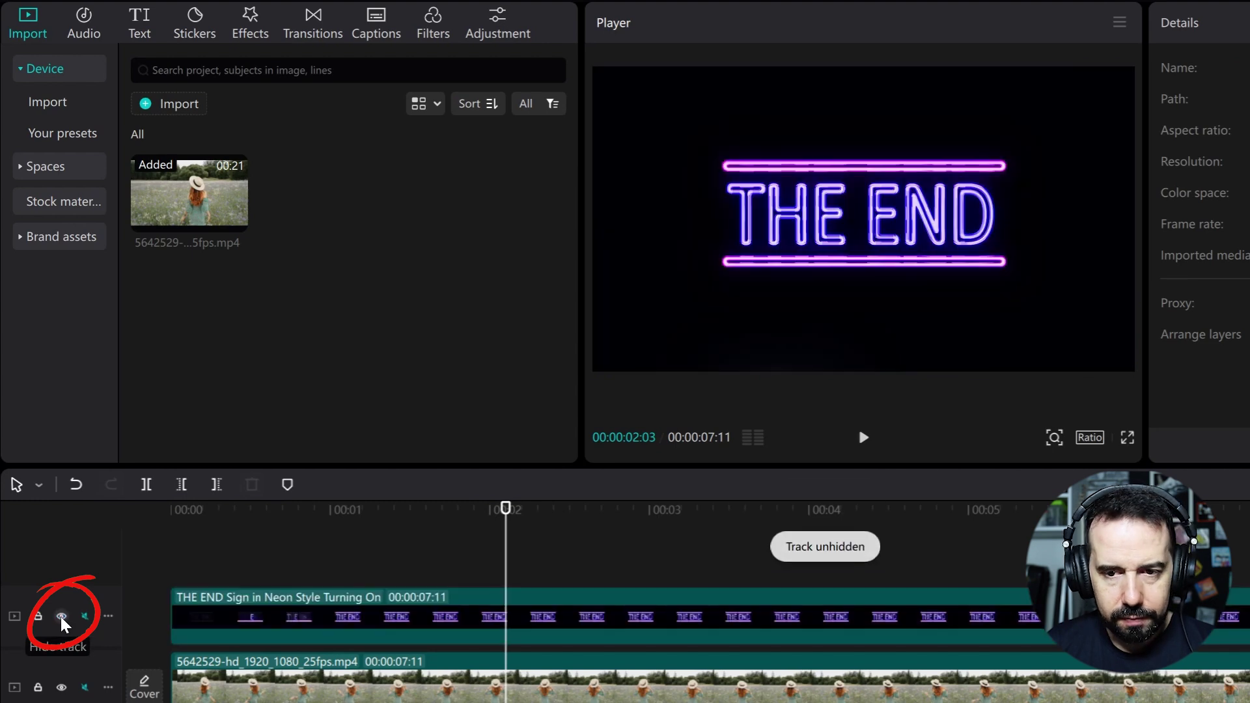
- Play the neon sign animation from the start and select the THE END clip
key(Home)
key(space)
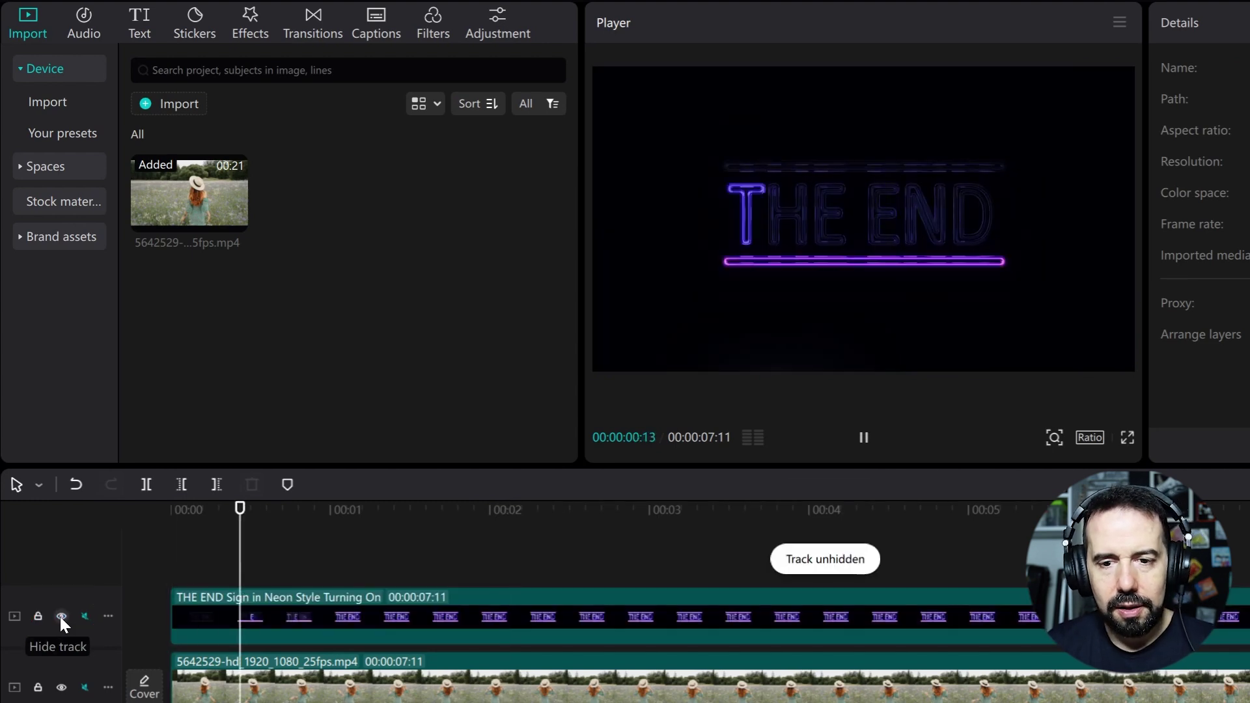
key(space)
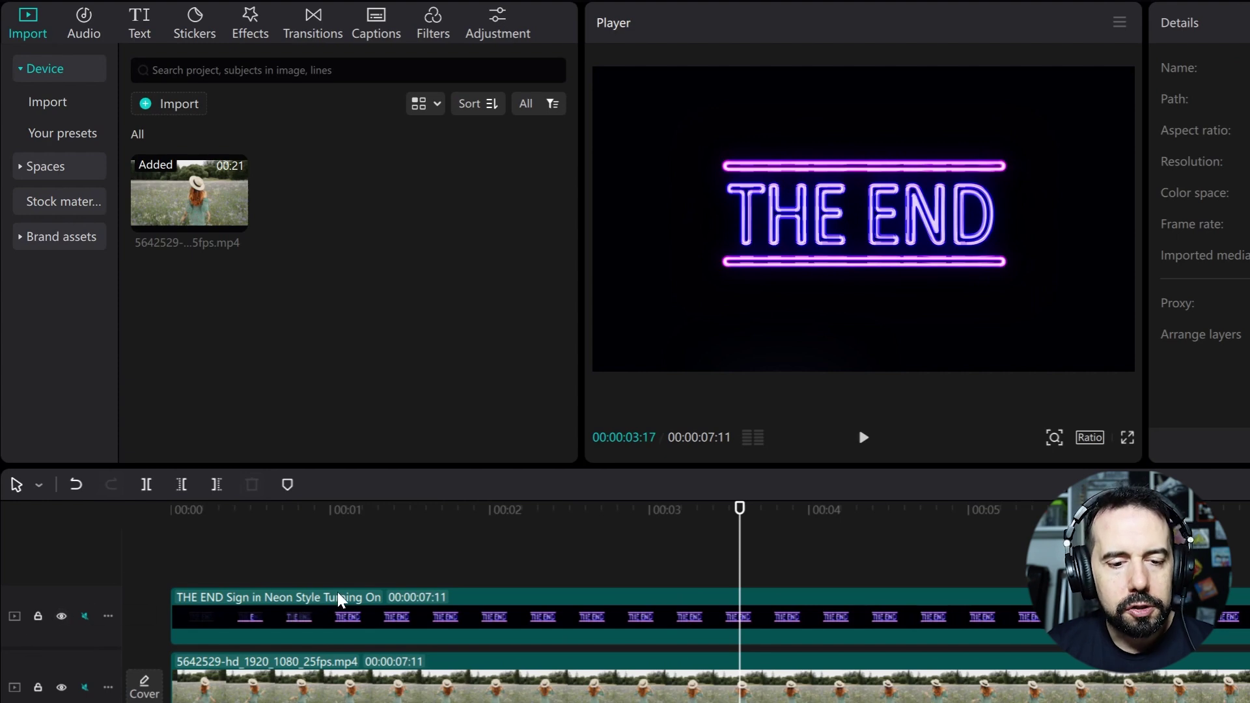
click(466, 610)
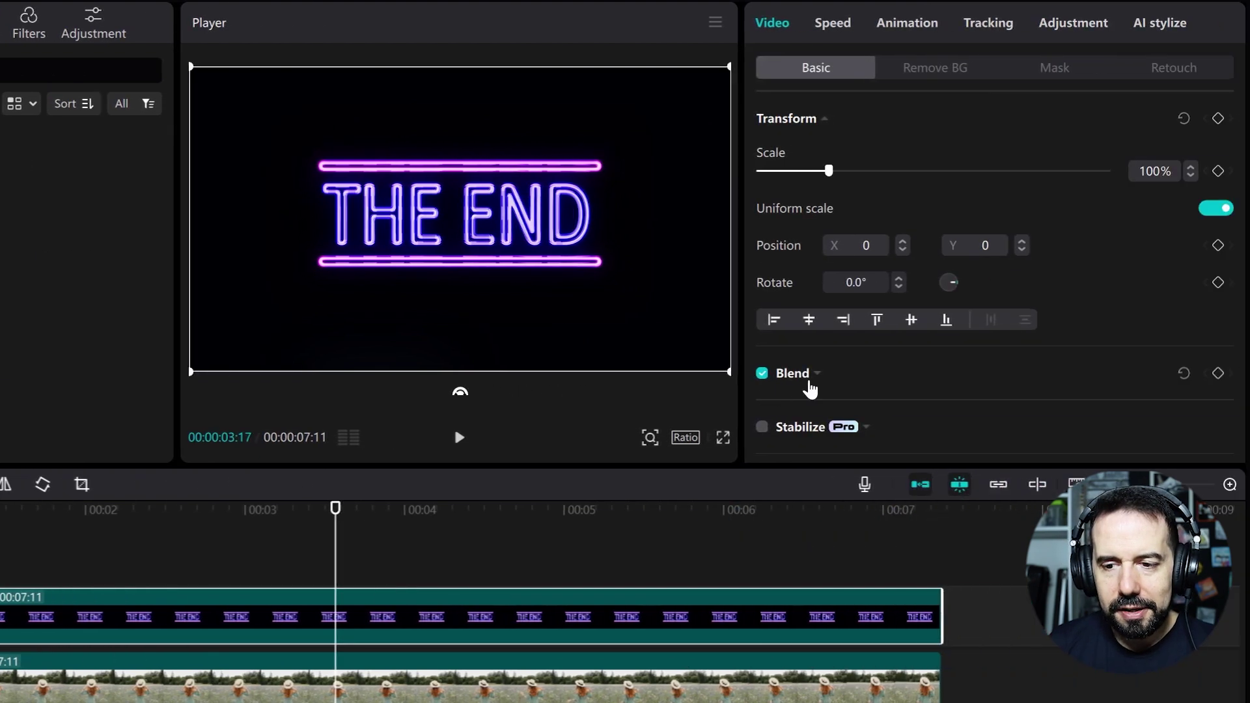
- Expand the THE END clip's Blend settings, showing Mode Default and Opacity 100%
click(818, 376)
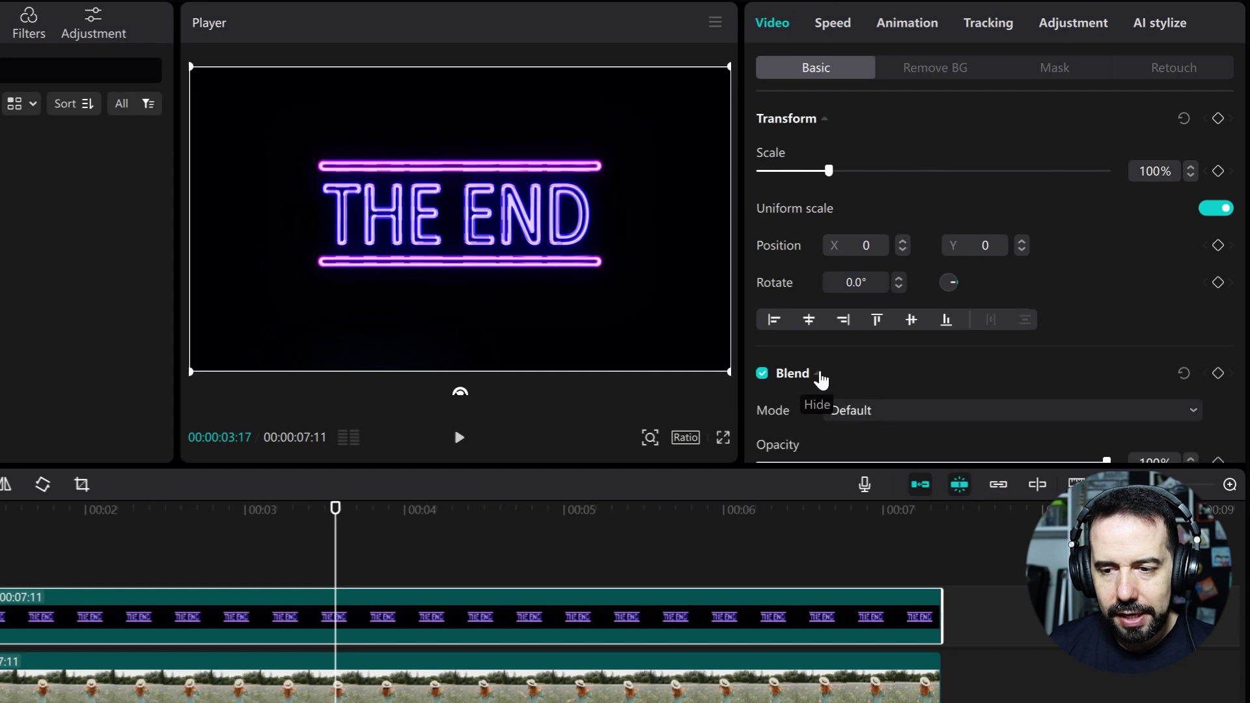
scroll(819, 378, down, 4)
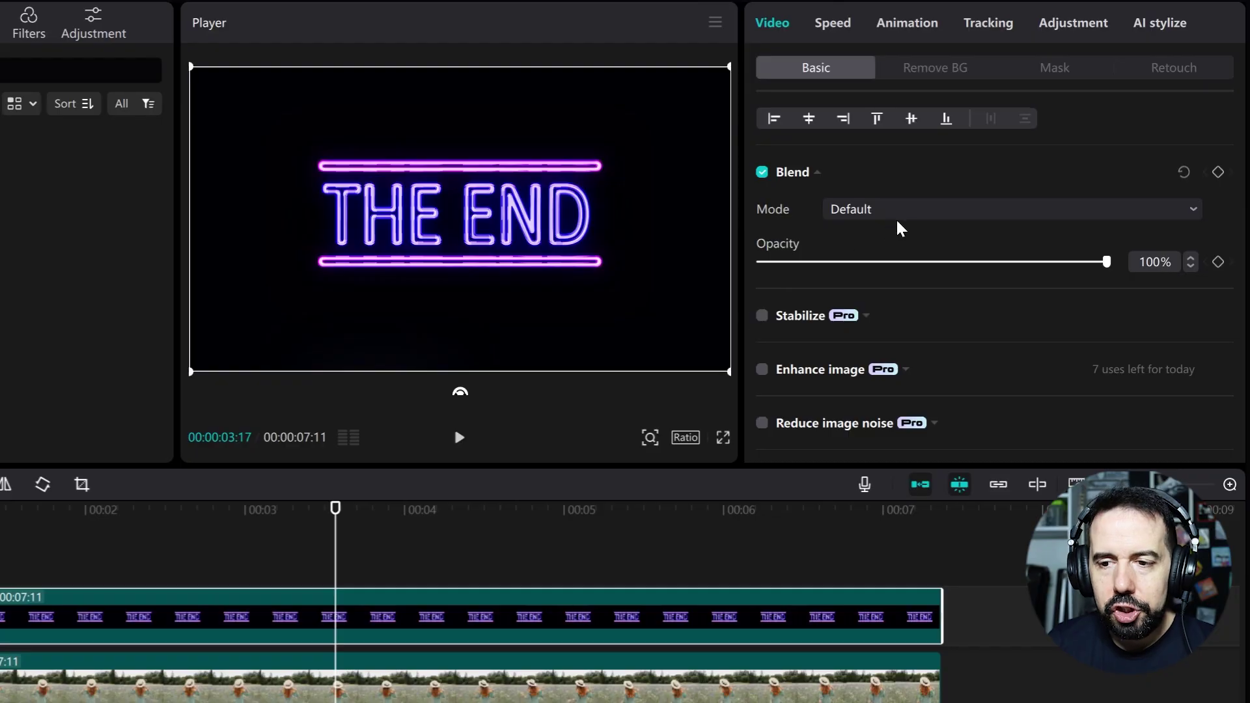
- Set the THE END clip's blend mode to Brighten and play it from the start
click(911, 215)
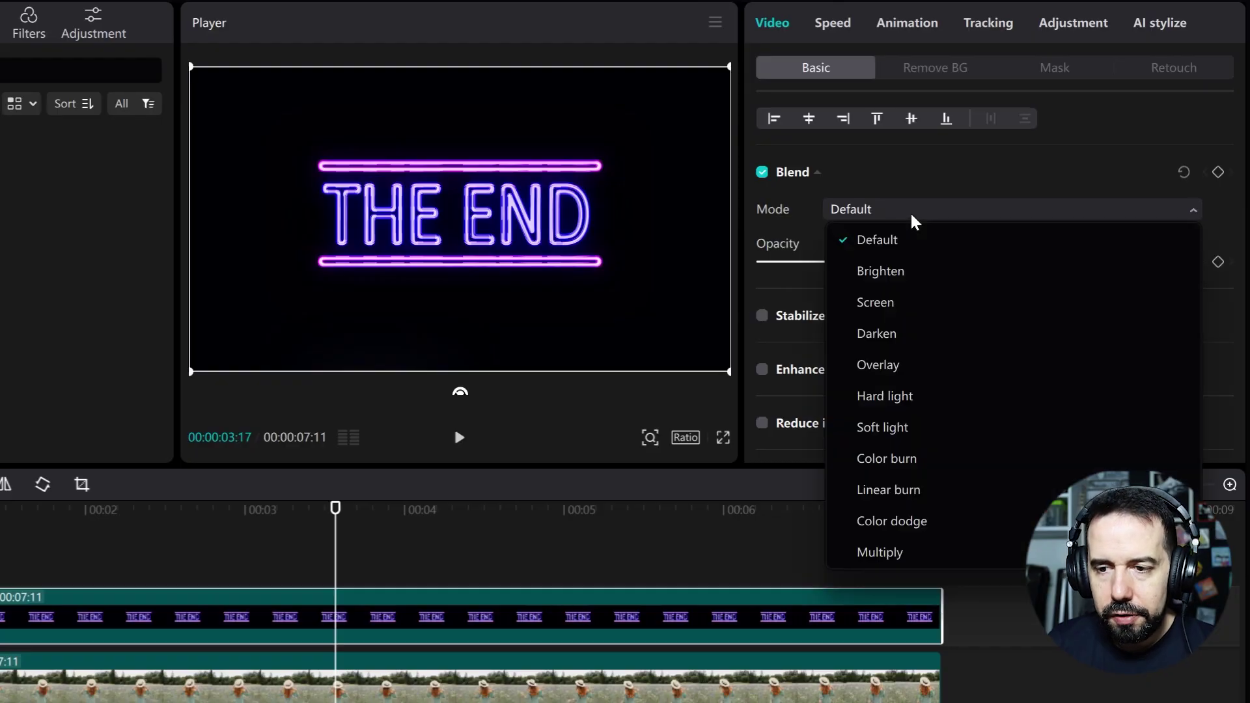
click(885, 275)
key(Home)
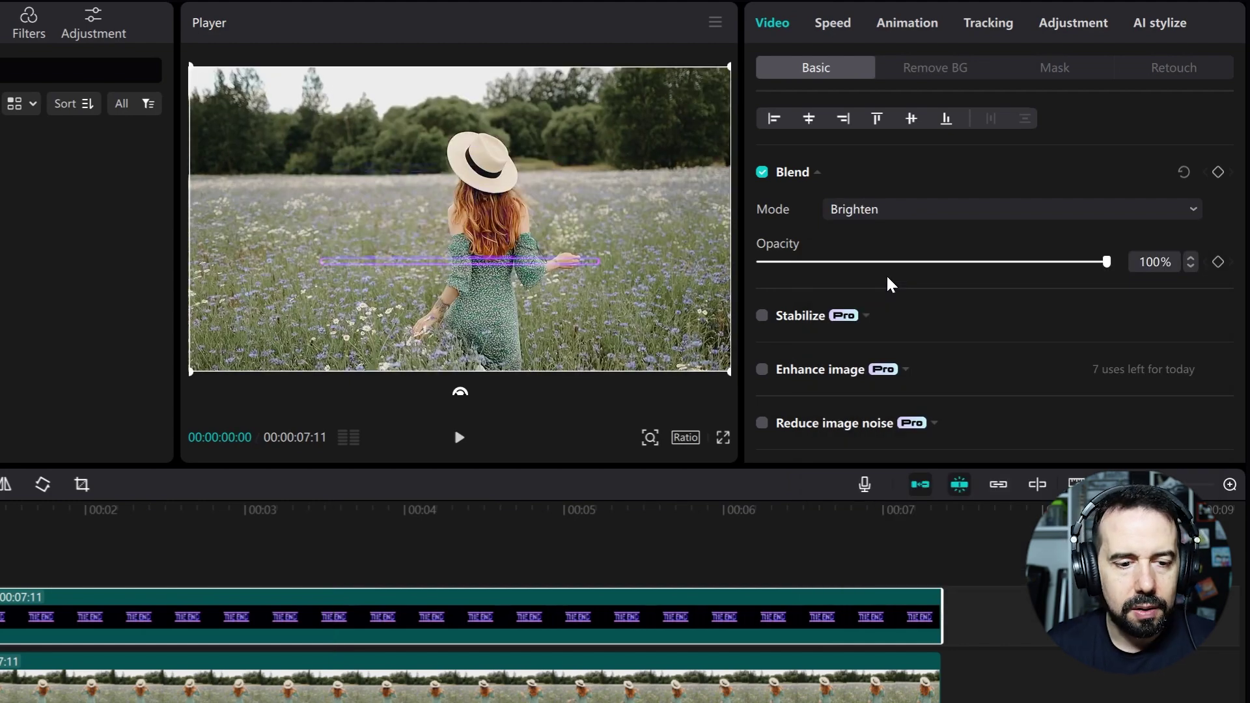
key(space)
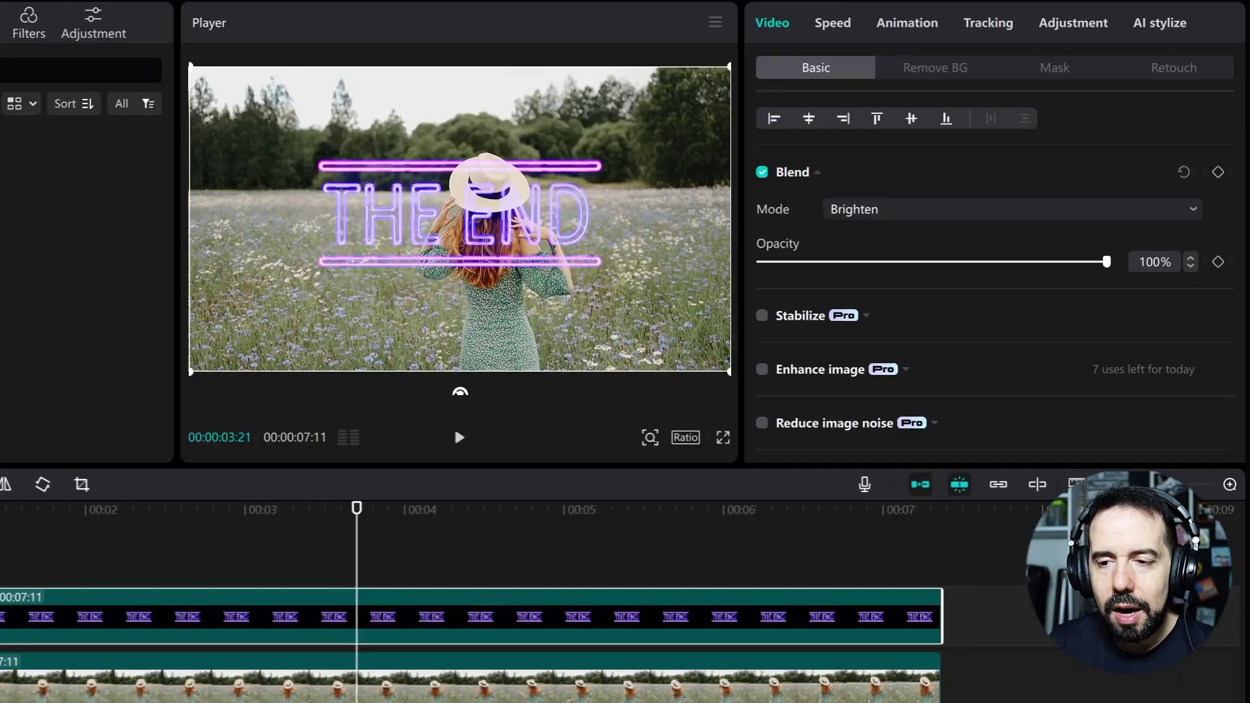
- Switch the blend mode to Screen and preview it from the start
click(940, 219)
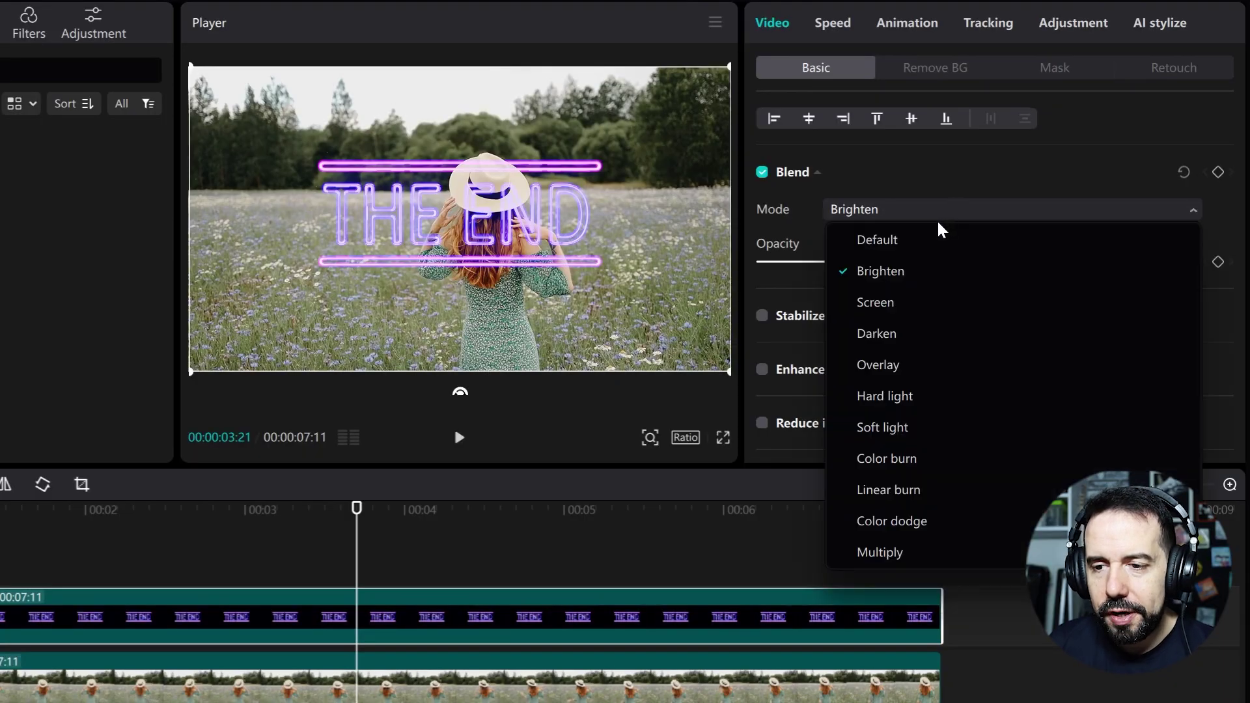
click(898, 303)
key(Home)
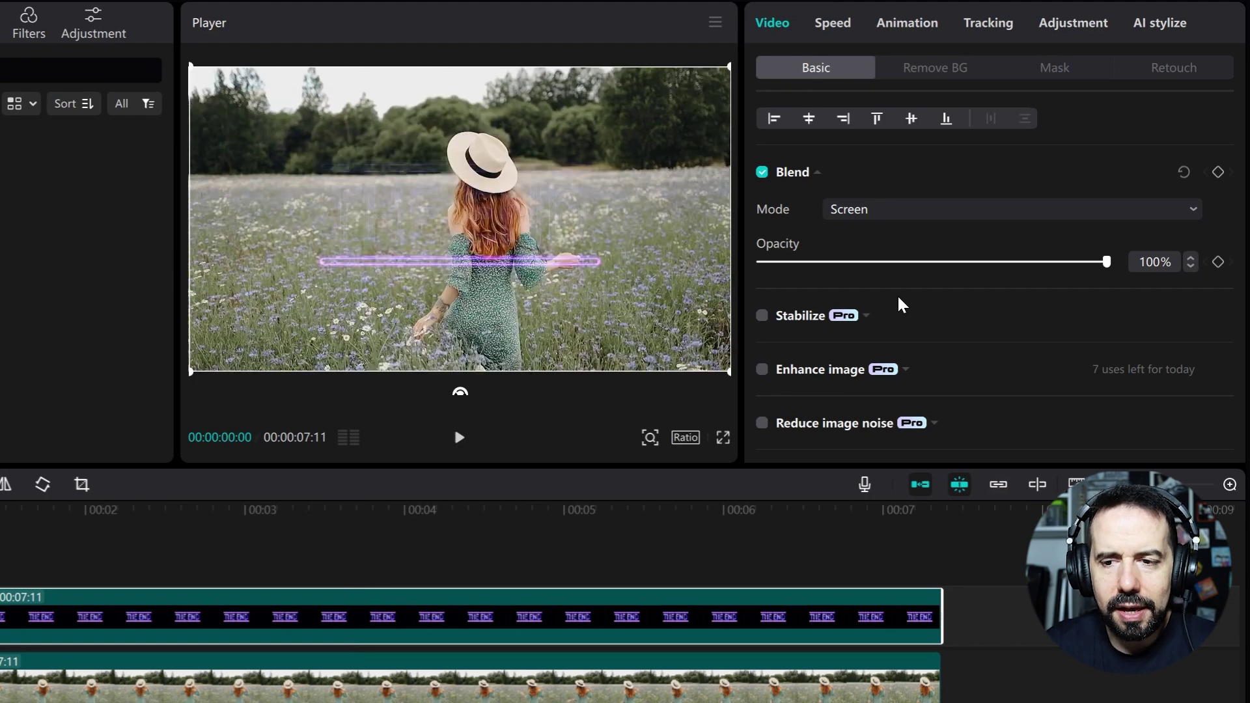
key(space)
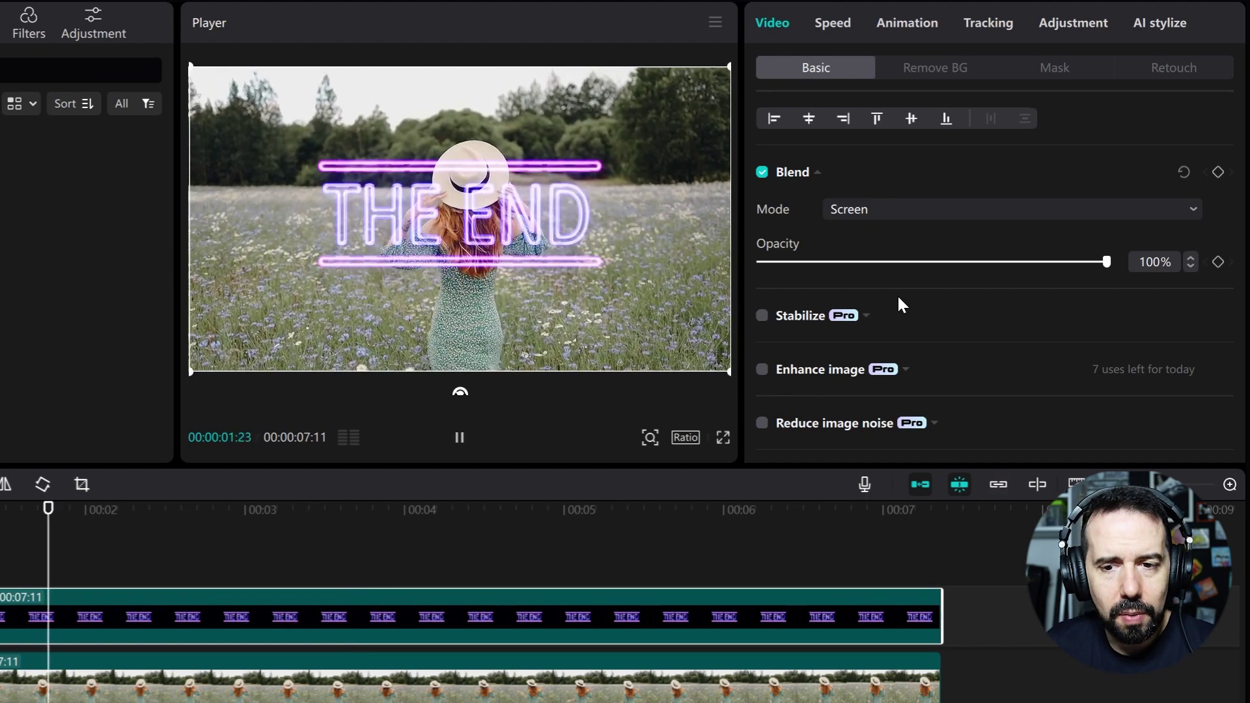
key(space)
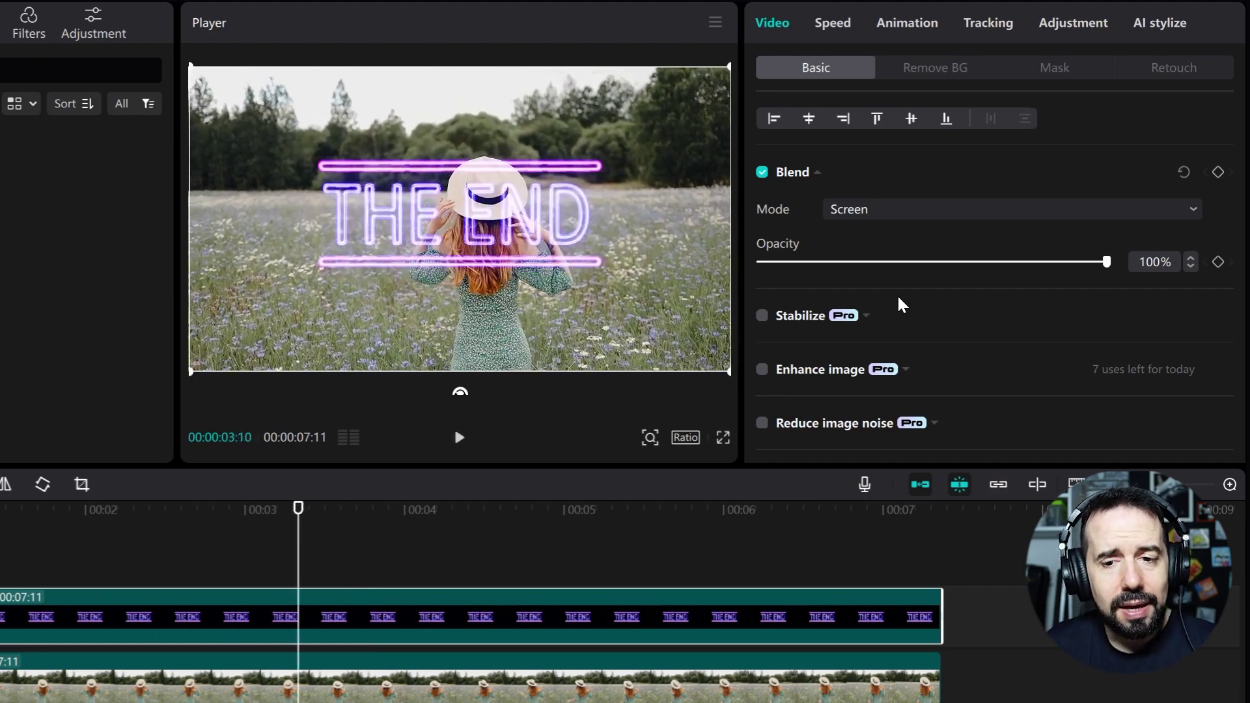
- Compare the Brighten and Screen blend modes by playing each in turn
click(919, 210)
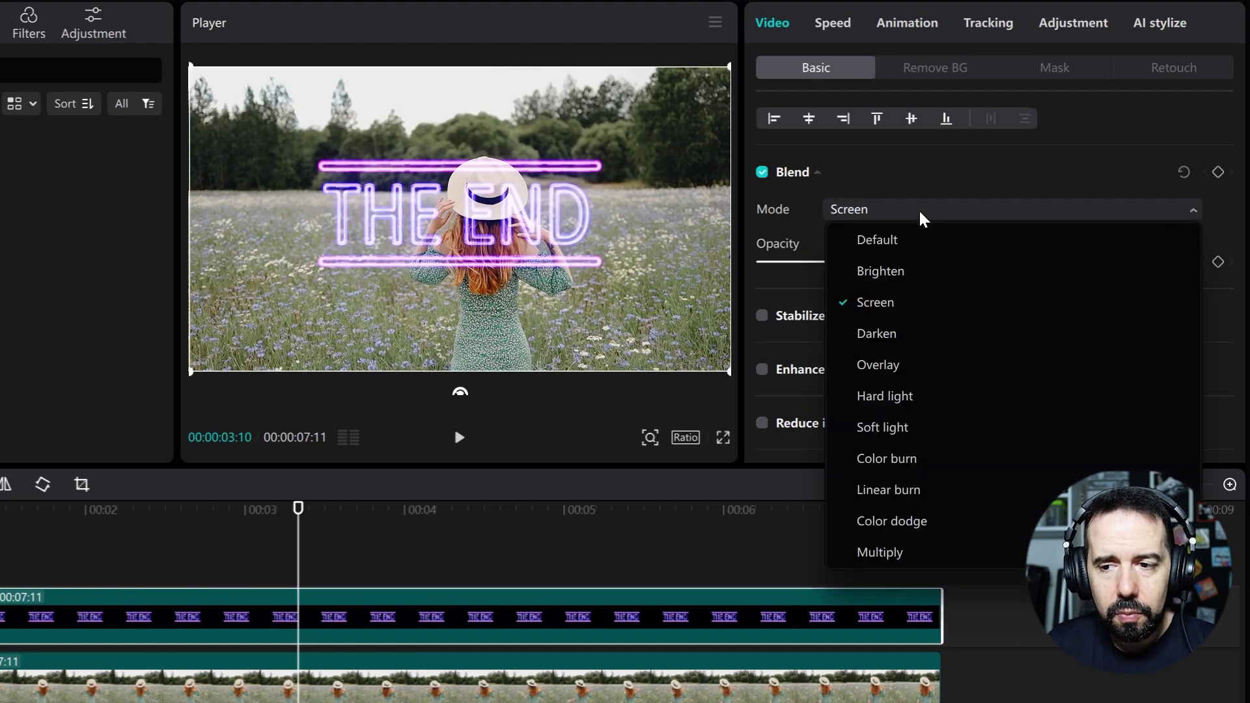
click(902, 271)
key(space)
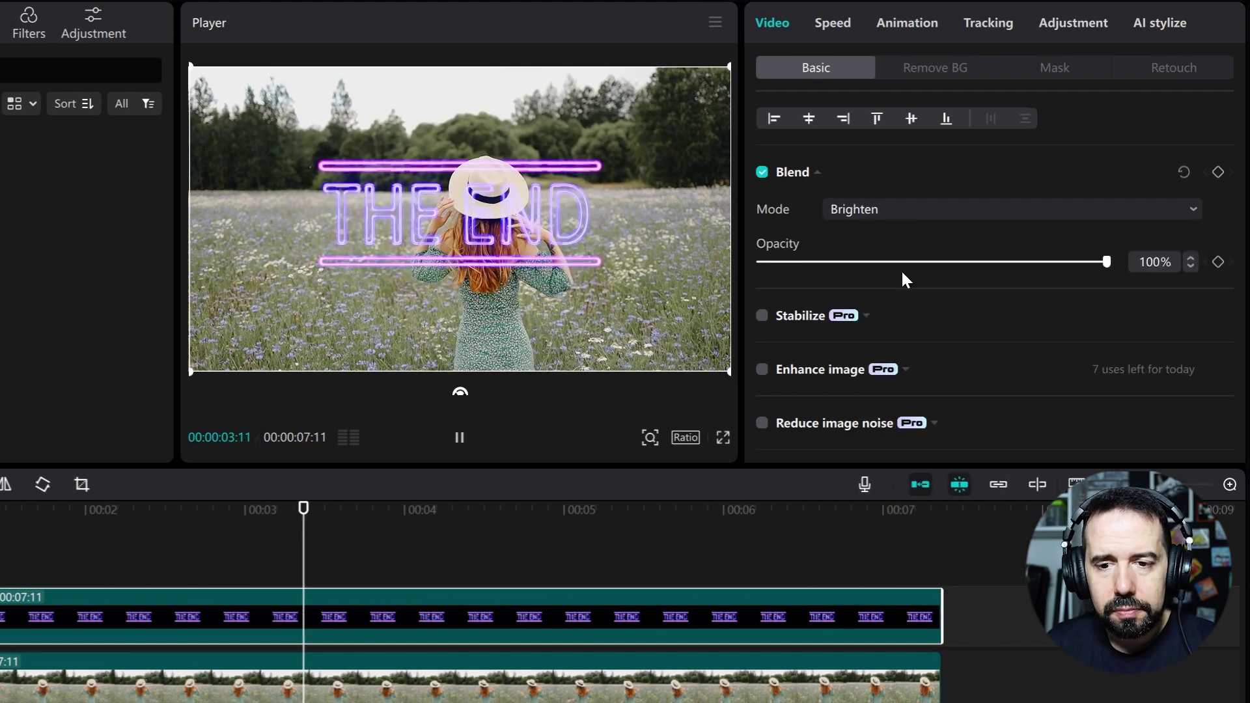
click(916, 206)
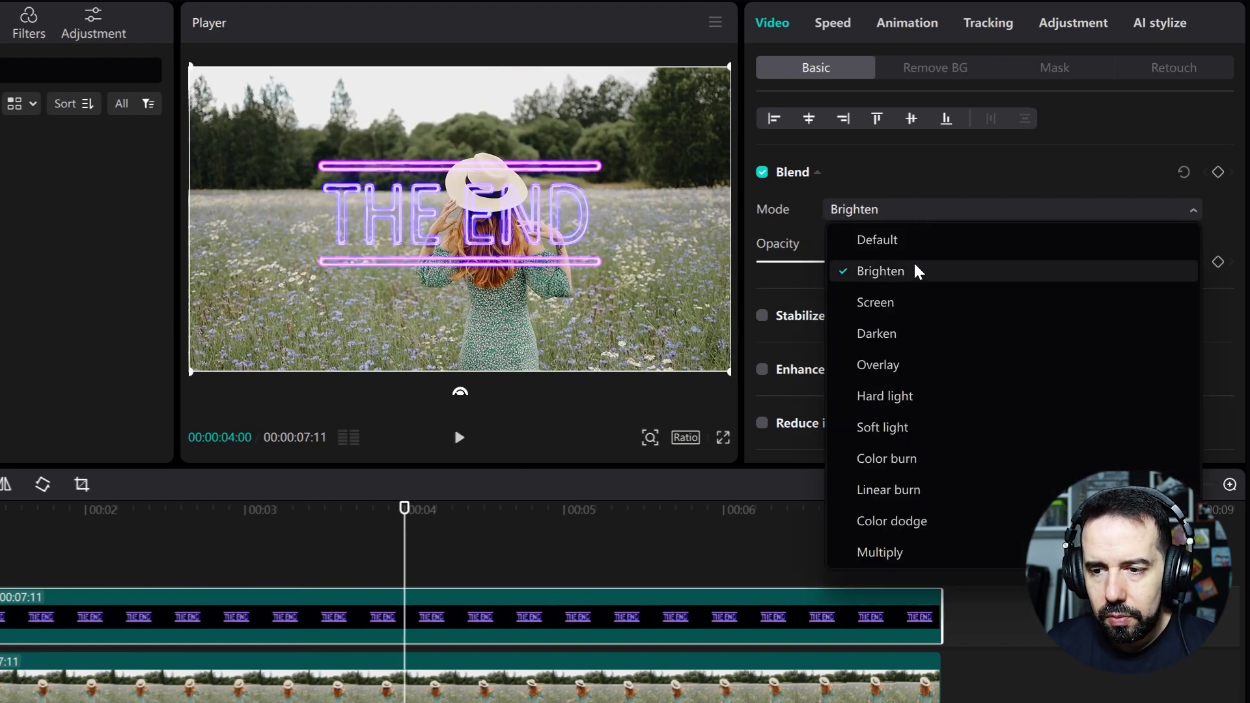
click(908, 300)
key(space)
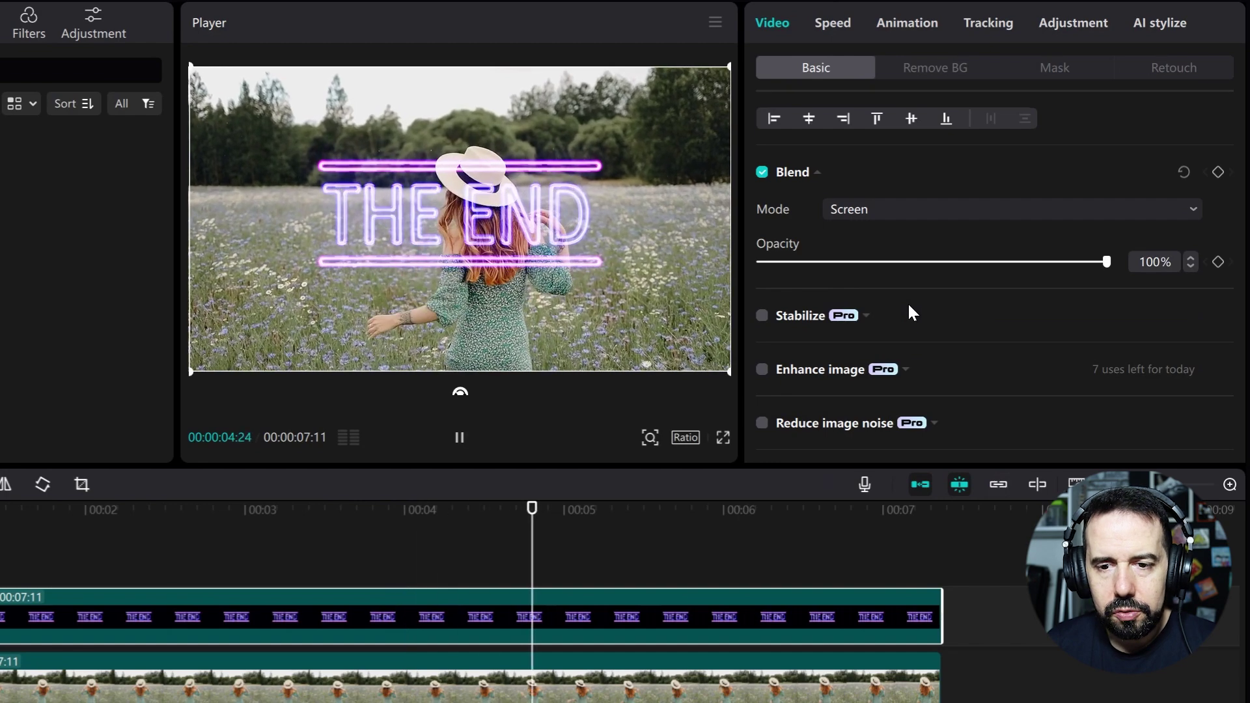
key(space)
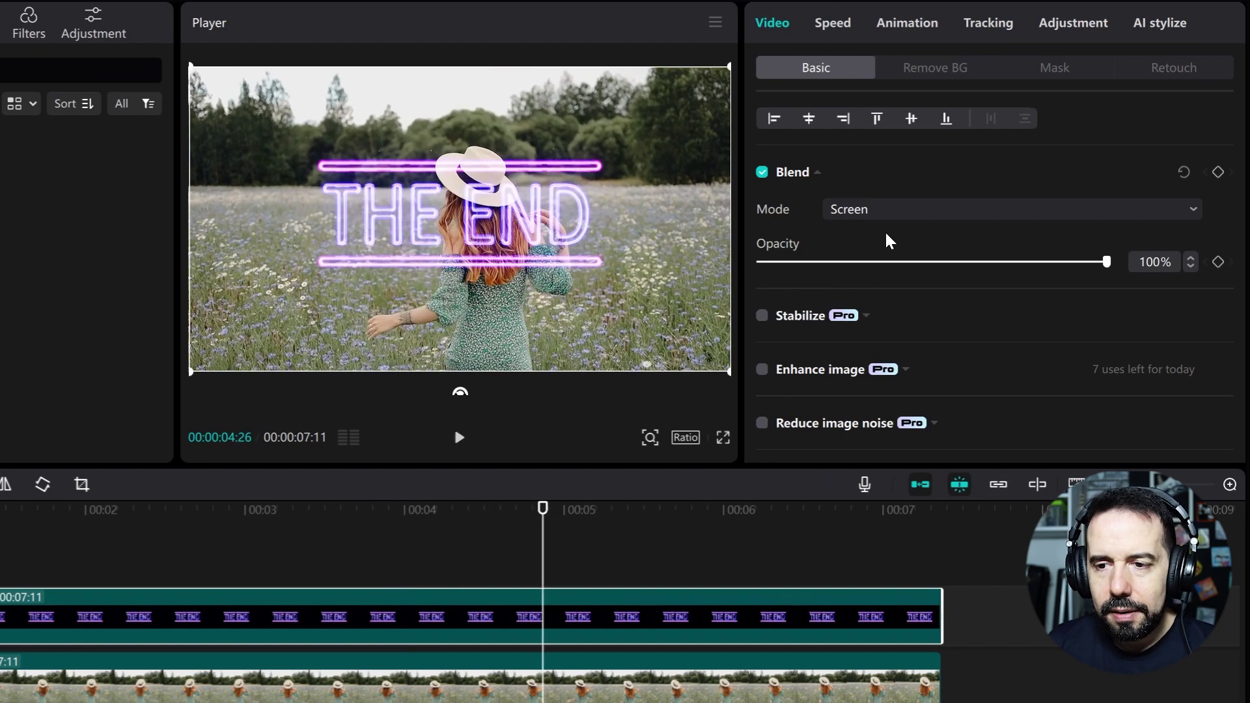
- Set the blend mode to Darken and play the result from the start
click(896, 212)
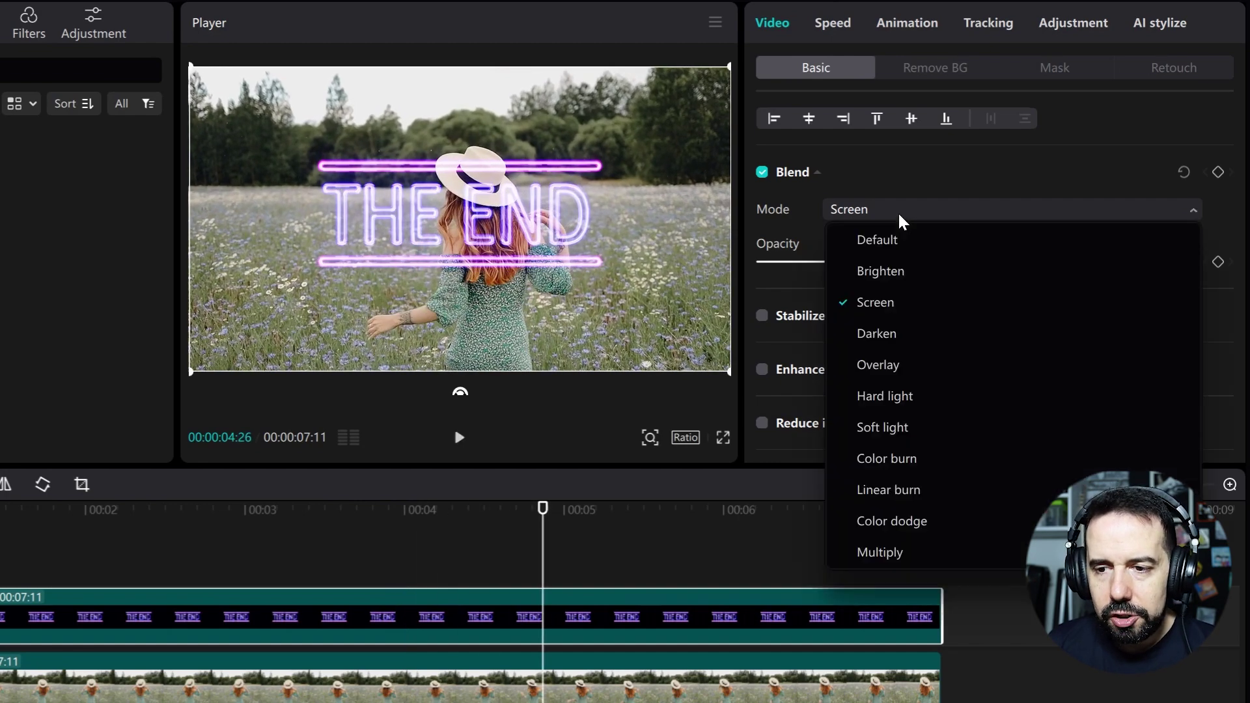
click(878, 333)
key(Home)
key(space)
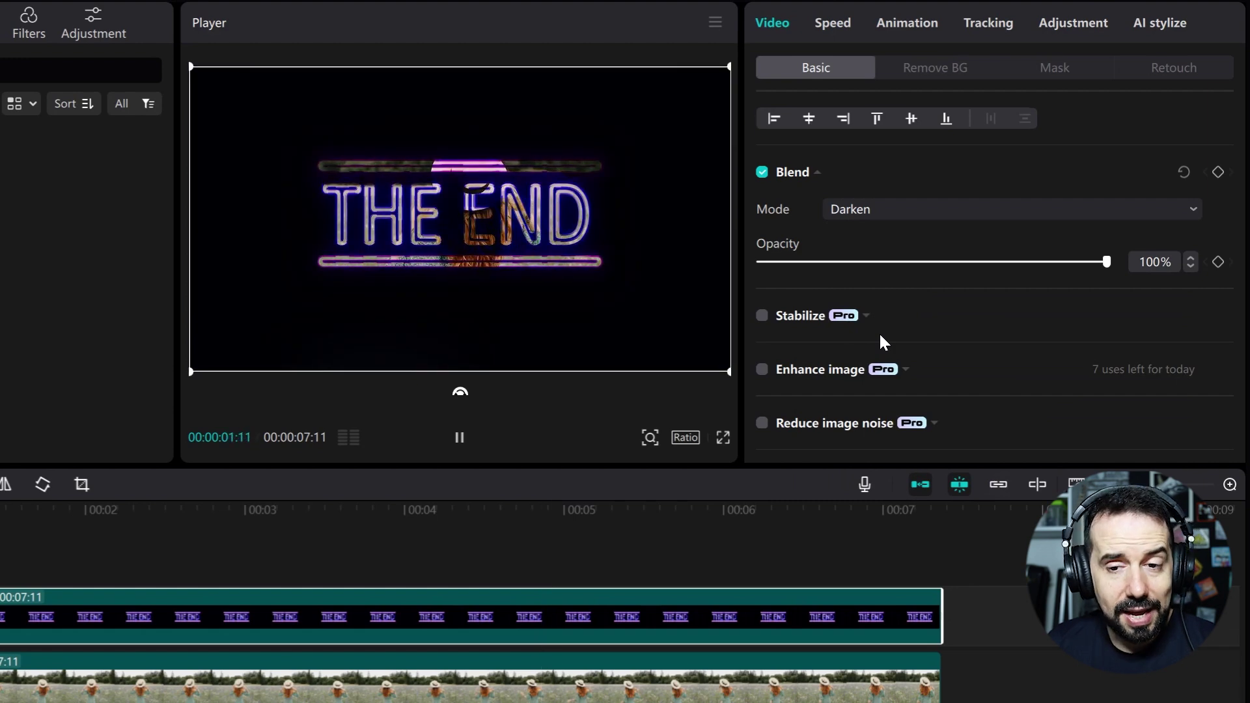
key(space)
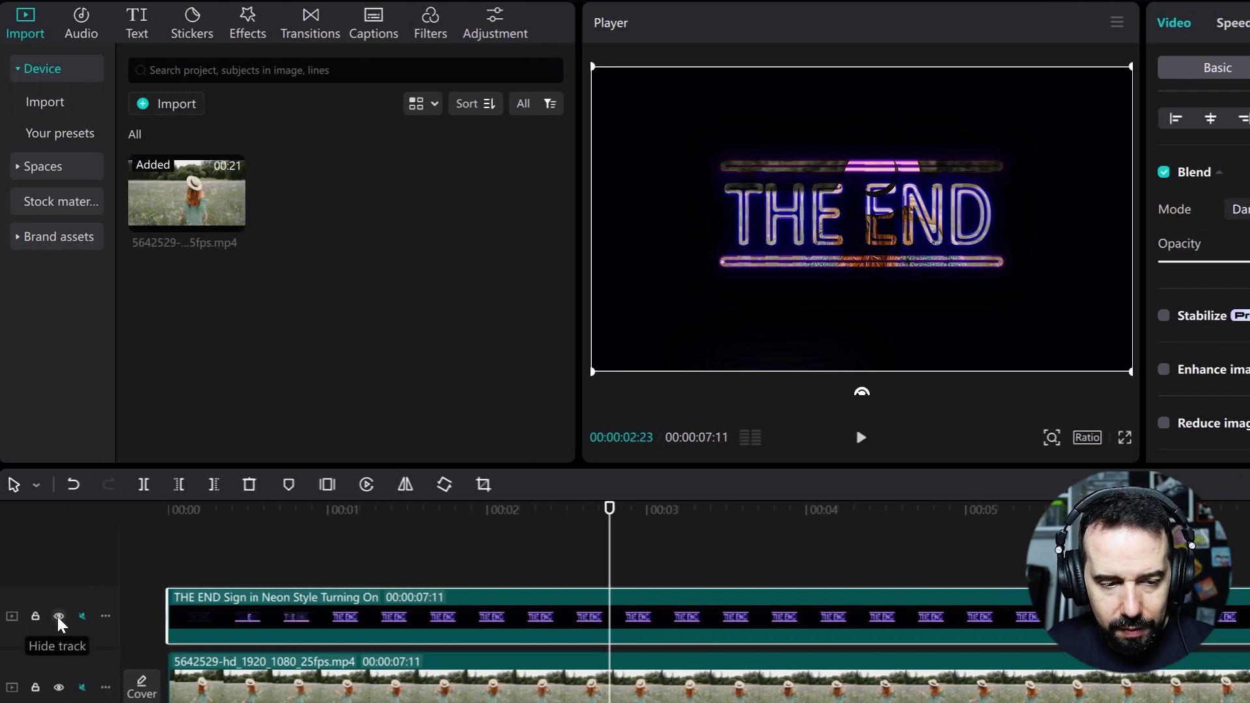
- Hide the THE END track and drag the LOADING progress-bar stock clip onto a new top track
click(59, 616)
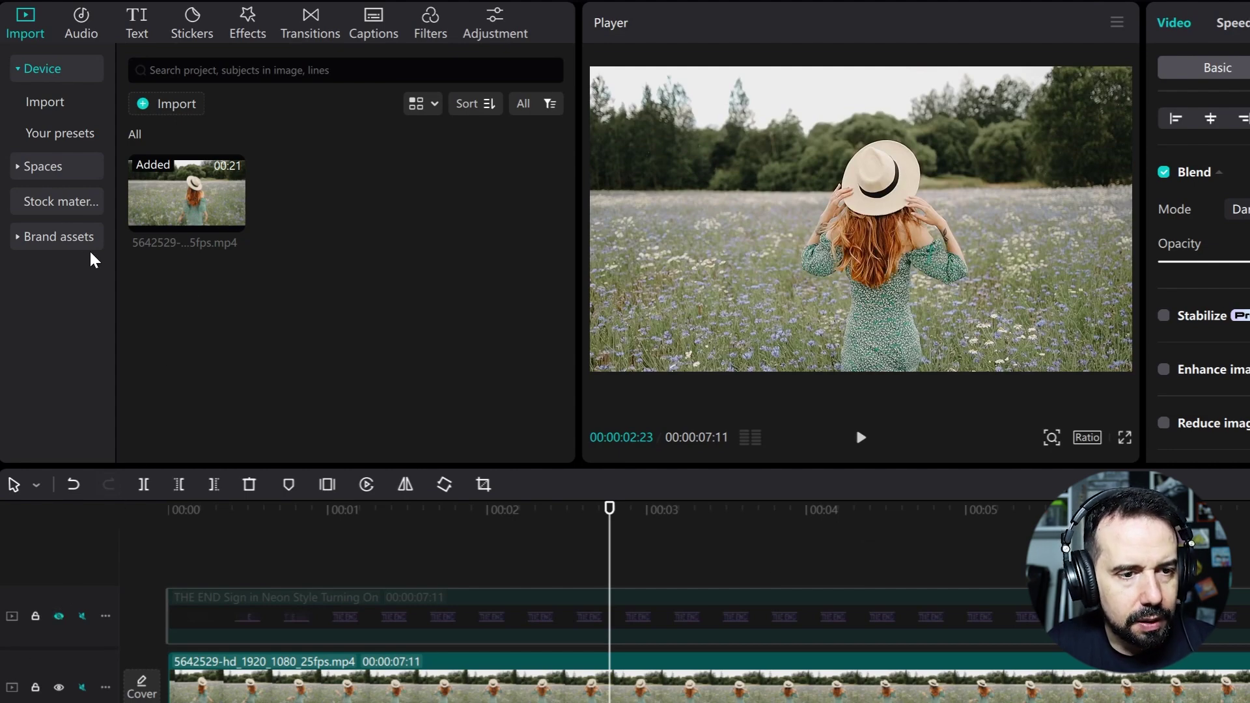
click(77, 208)
scroll(538, 194, down, 15)
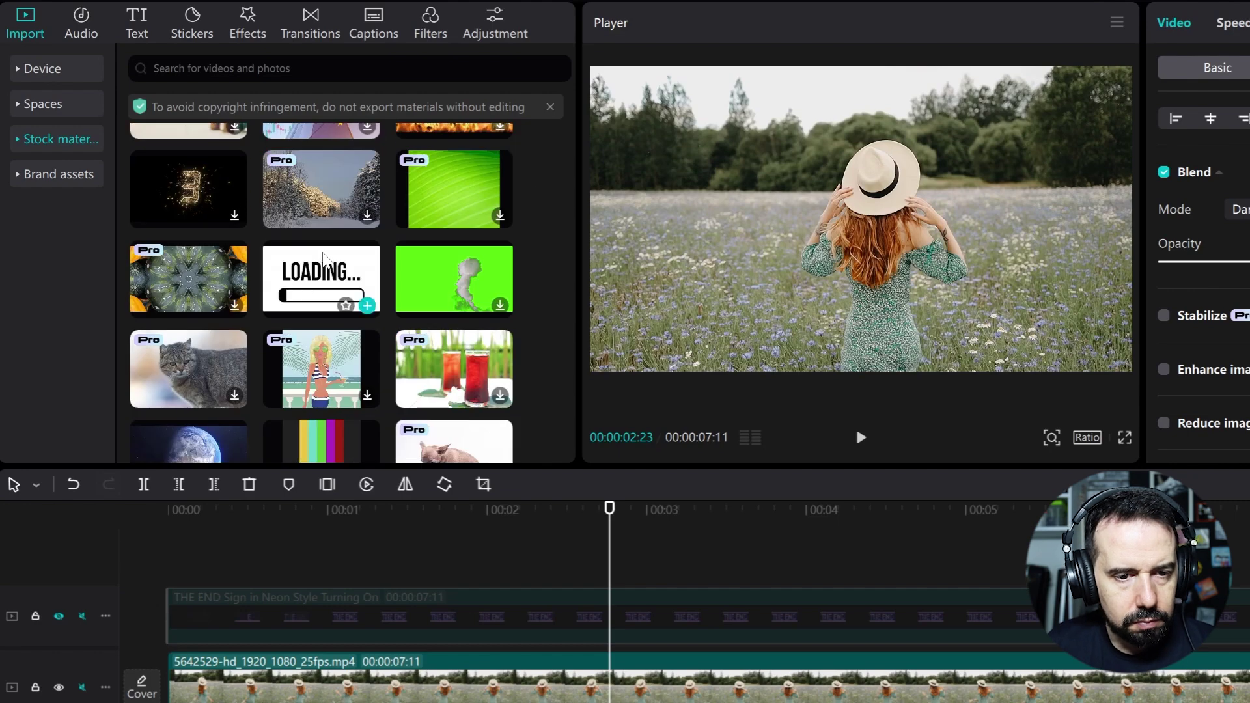
drag(323, 269, 174, 571)
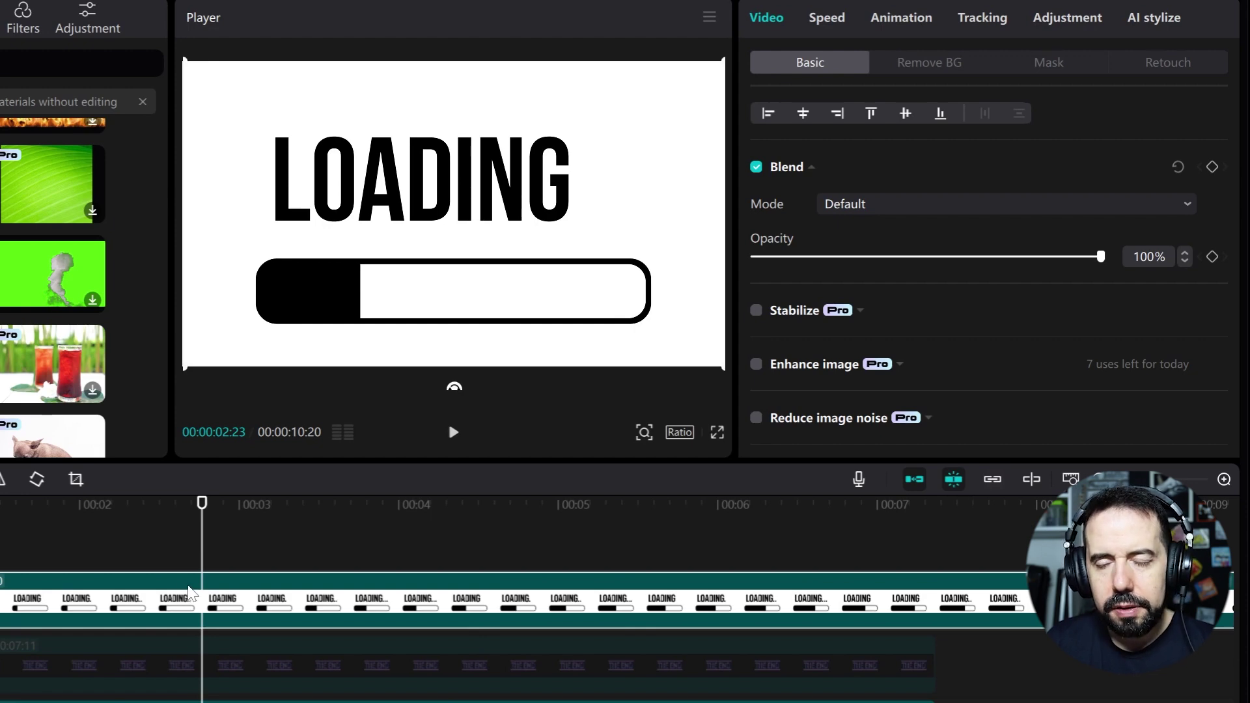
- Preview the LOADING clip with the Darken blend mode, then delete the clip
click(892, 205)
click(871, 330)
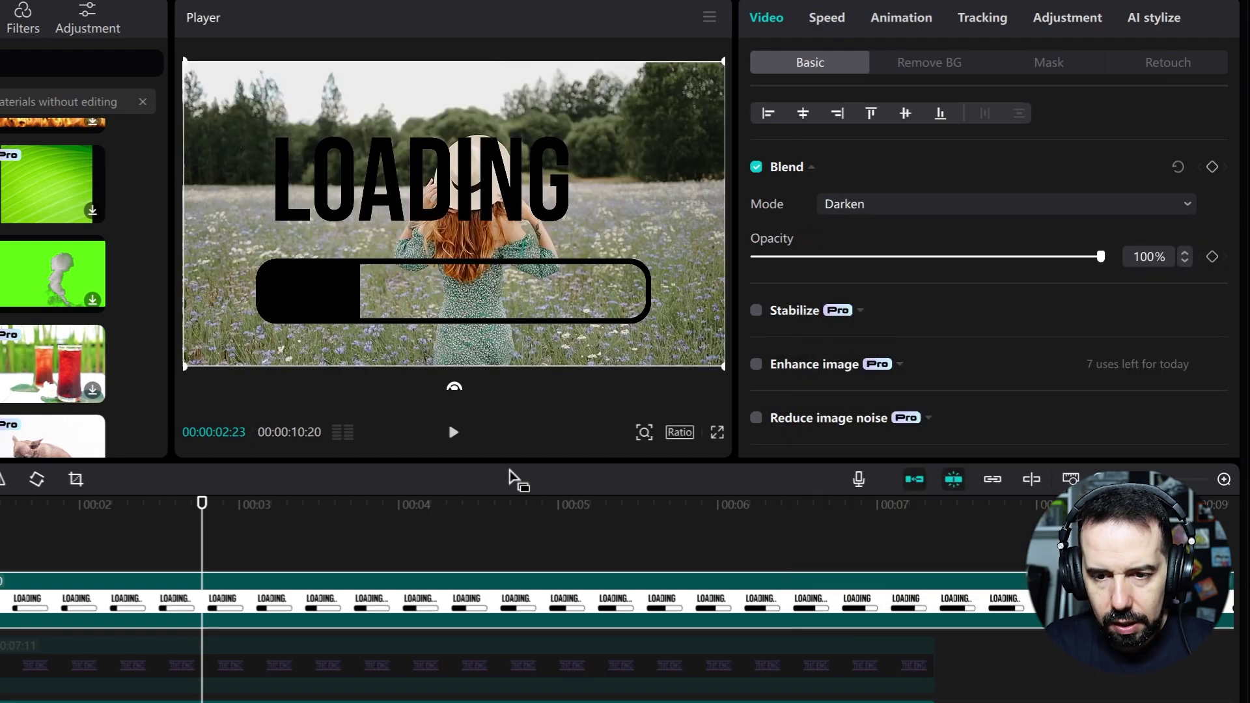
key(space)
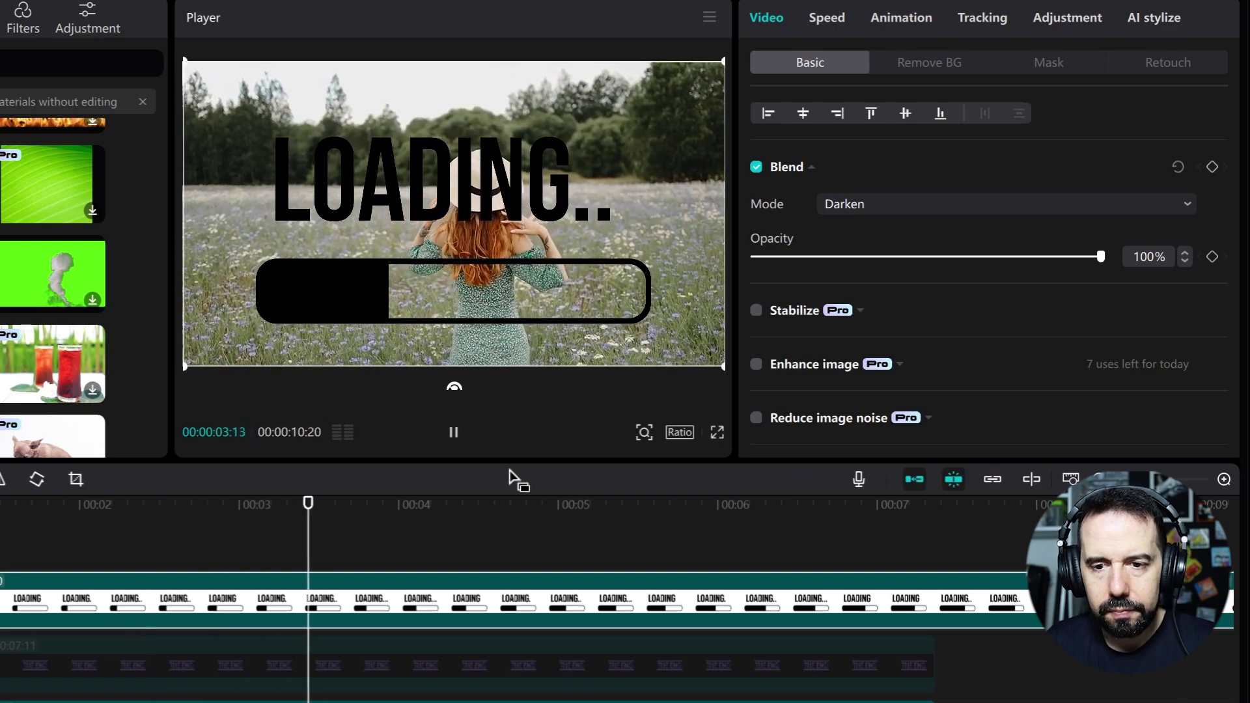
key(space)
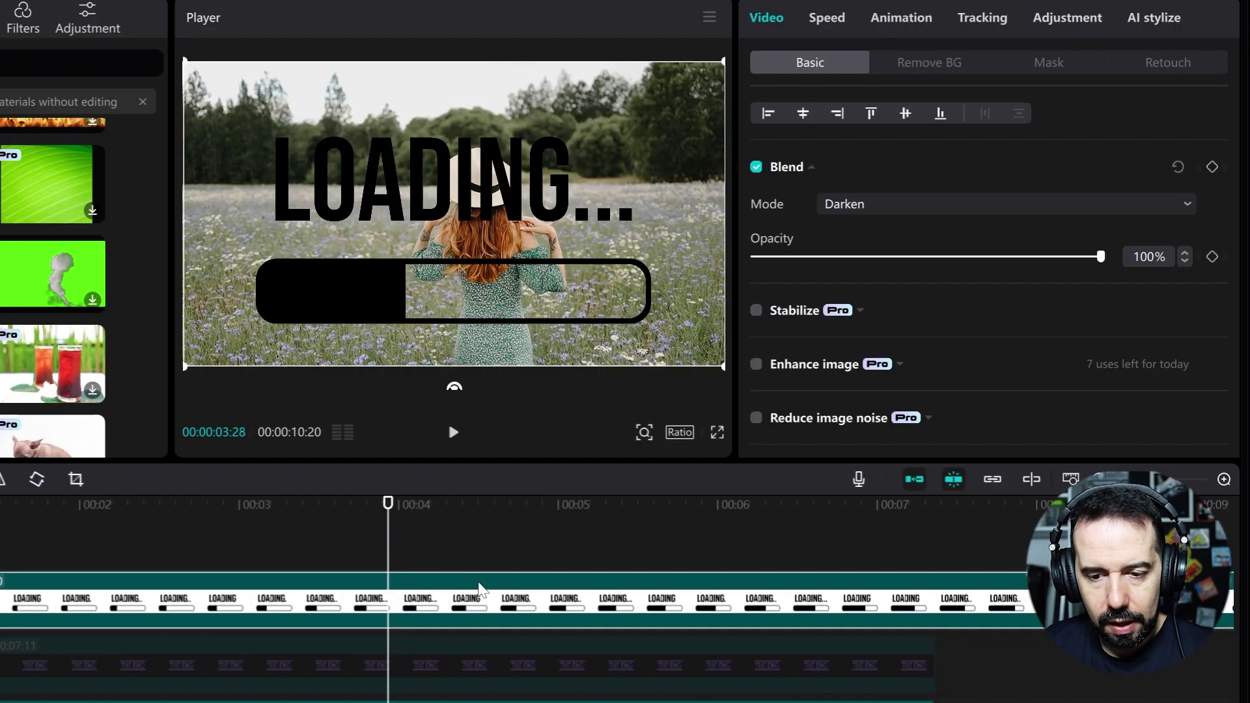
key(Delete)
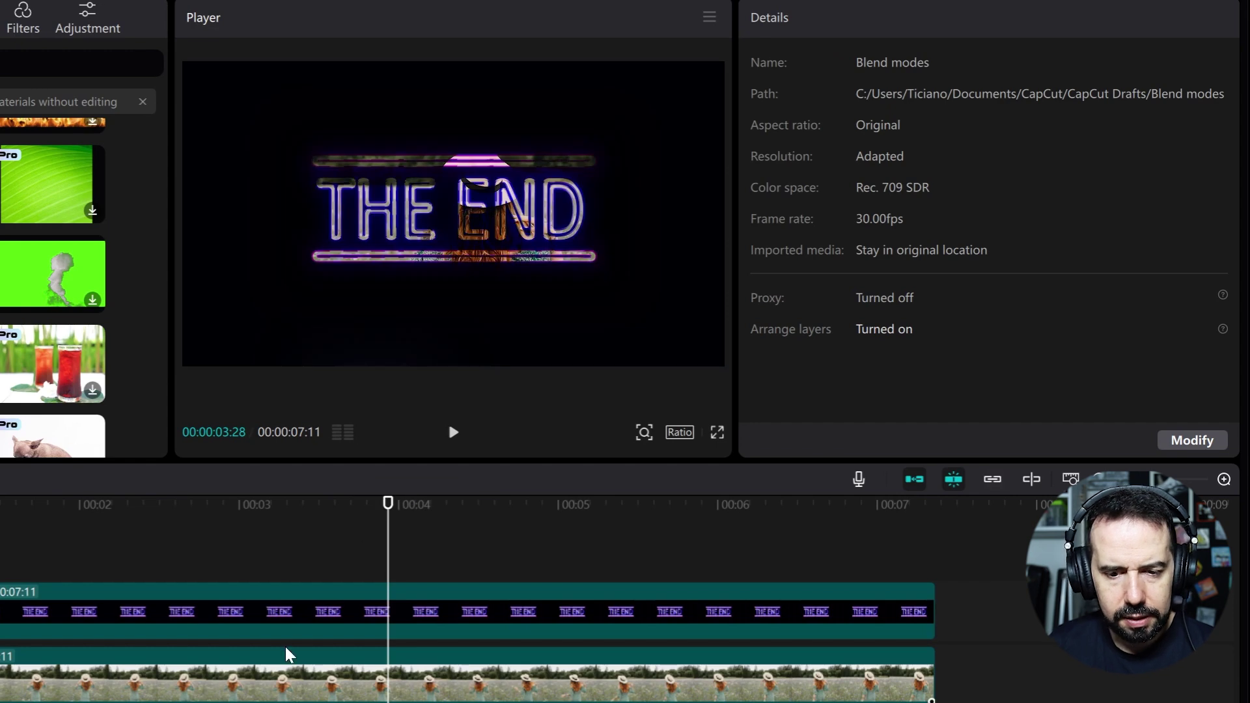
- Select the THE END clip, set its blend mode to Overlay, and play it
click(306, 614)
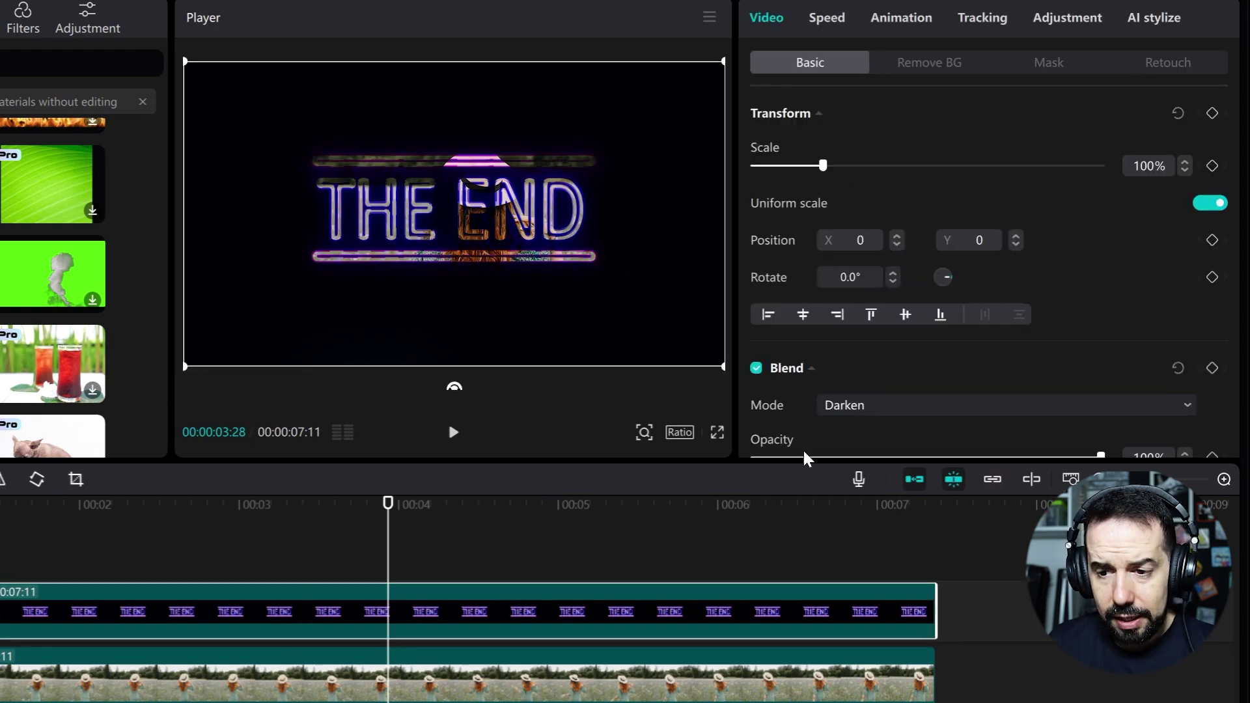
click(887, 419)
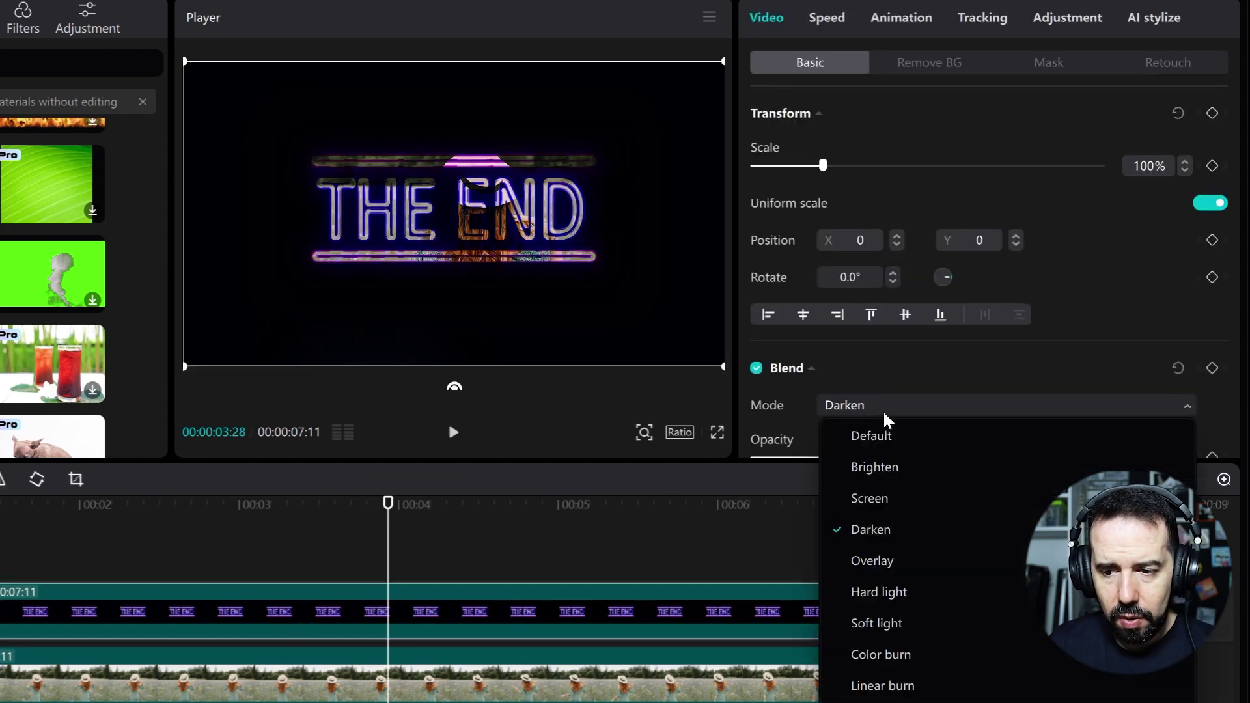
click(872, 572)
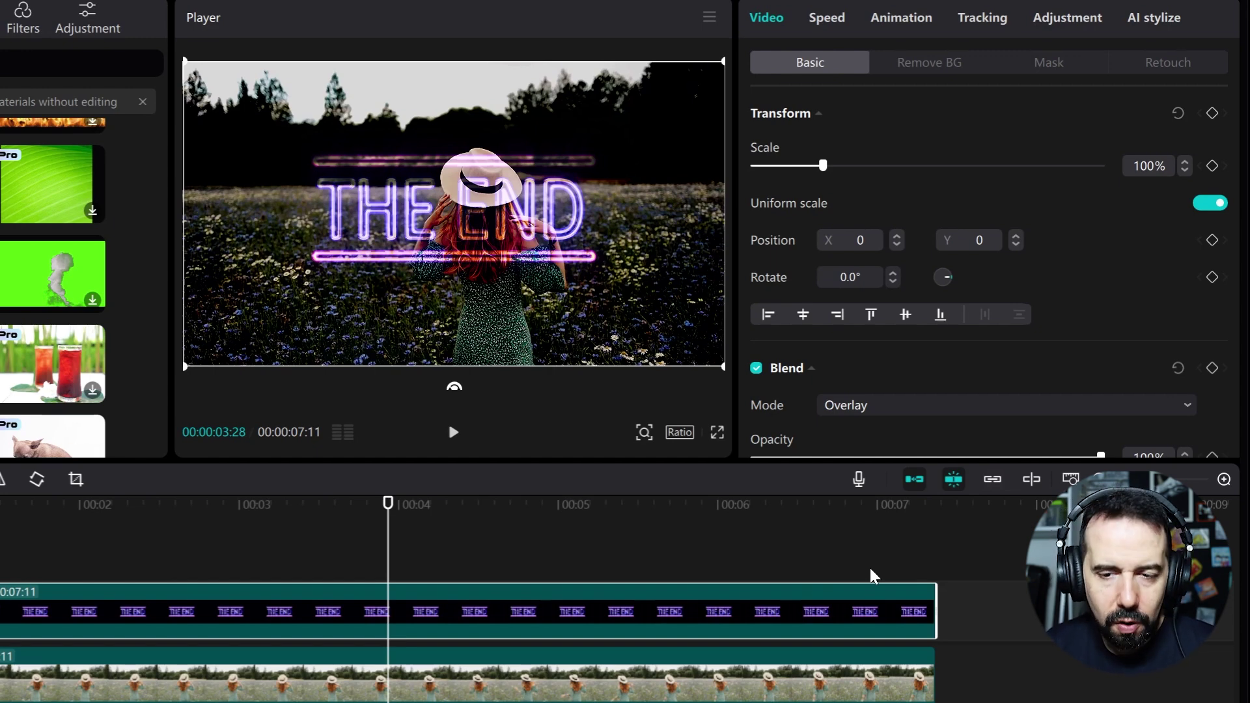
key(Home)
key(space)
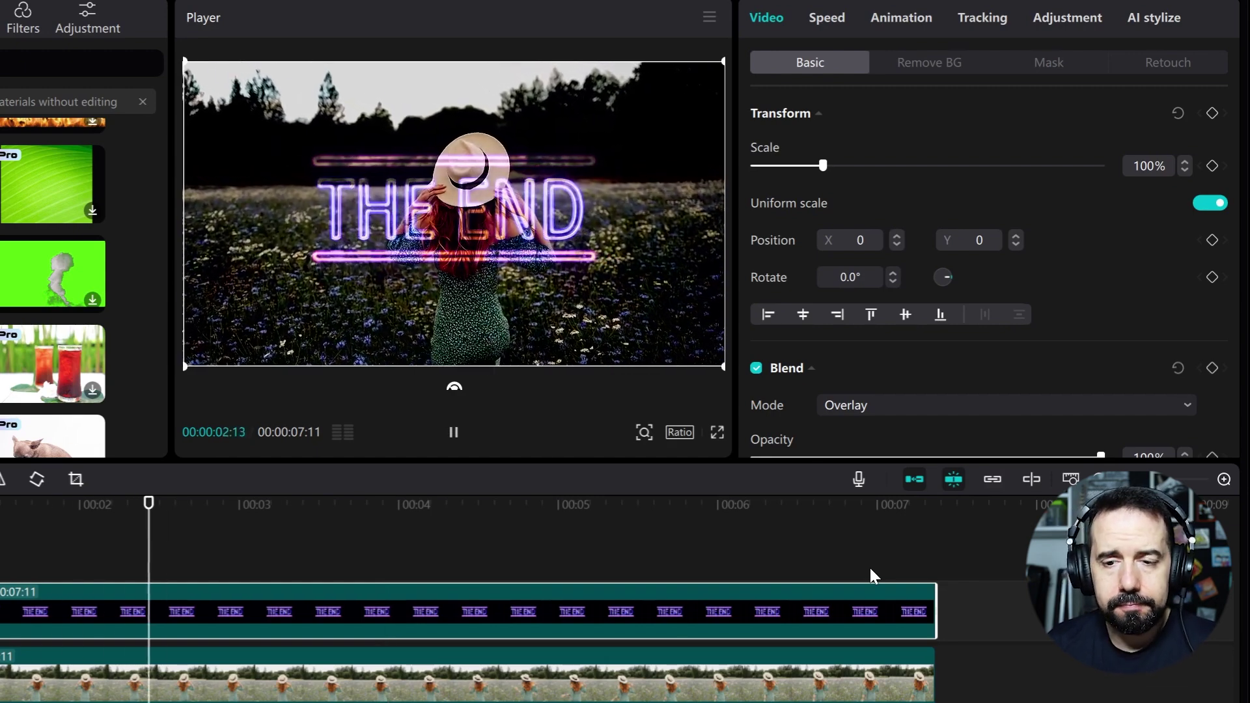
key(space)
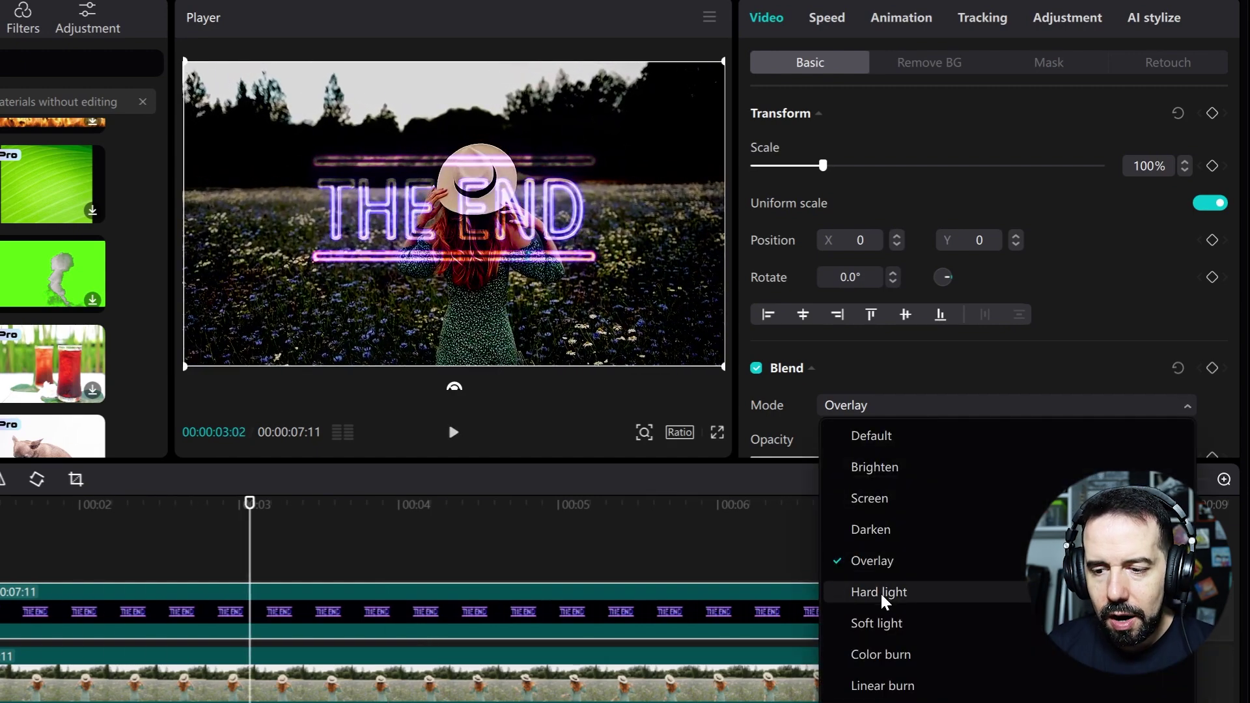
- Switch the blend mode to Hard light and play it from the start
click(880, 591)
key(Home)
key(space)
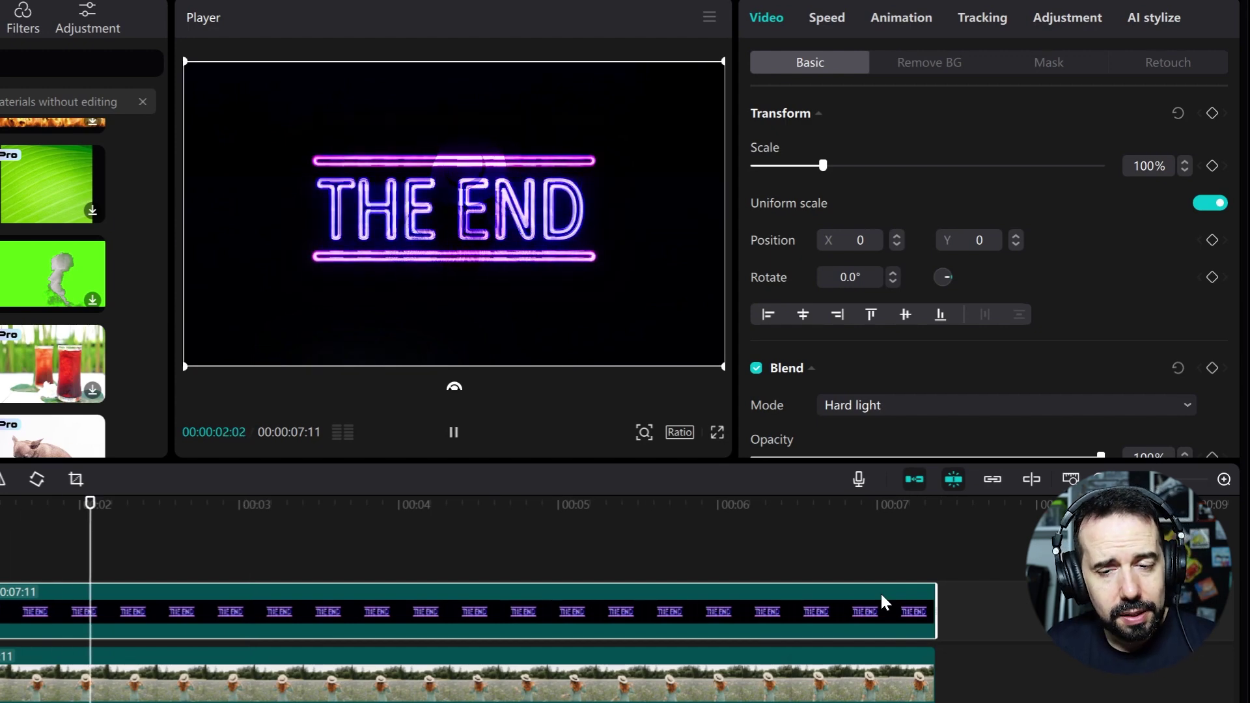
key(space)
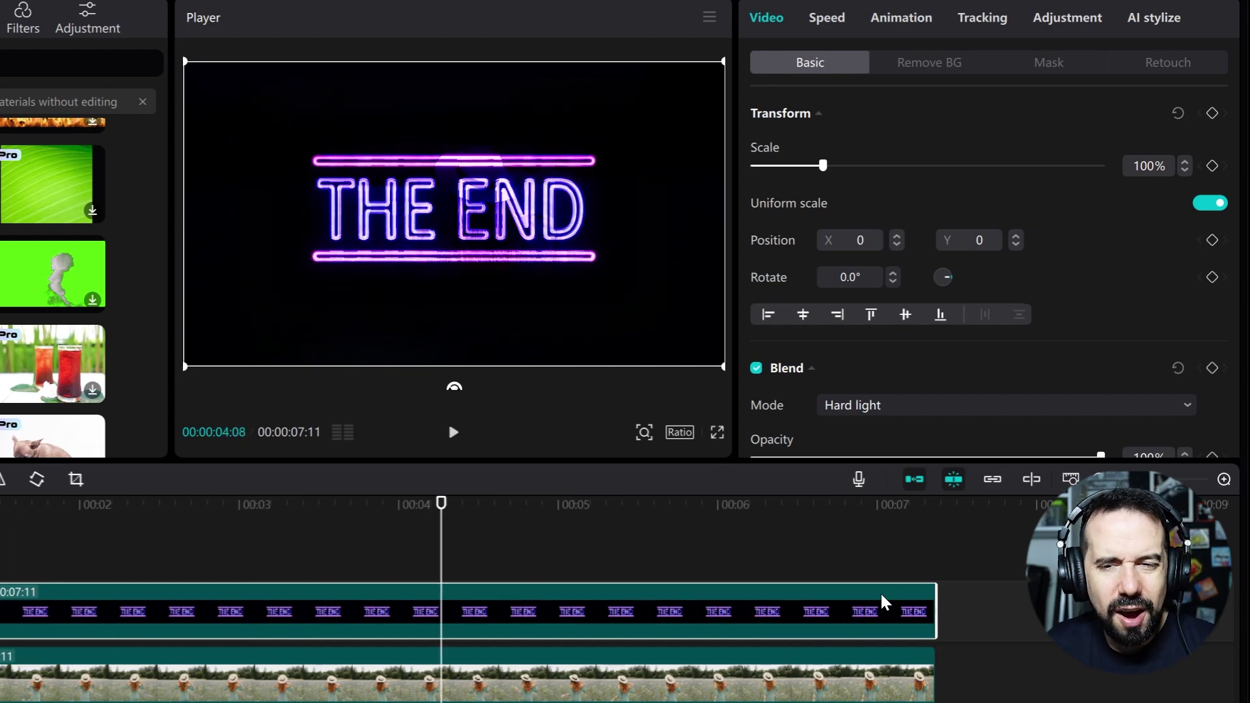
click(889, 404)
- Switch the blend mode to Soft light and play it from the start
click(866, 620)
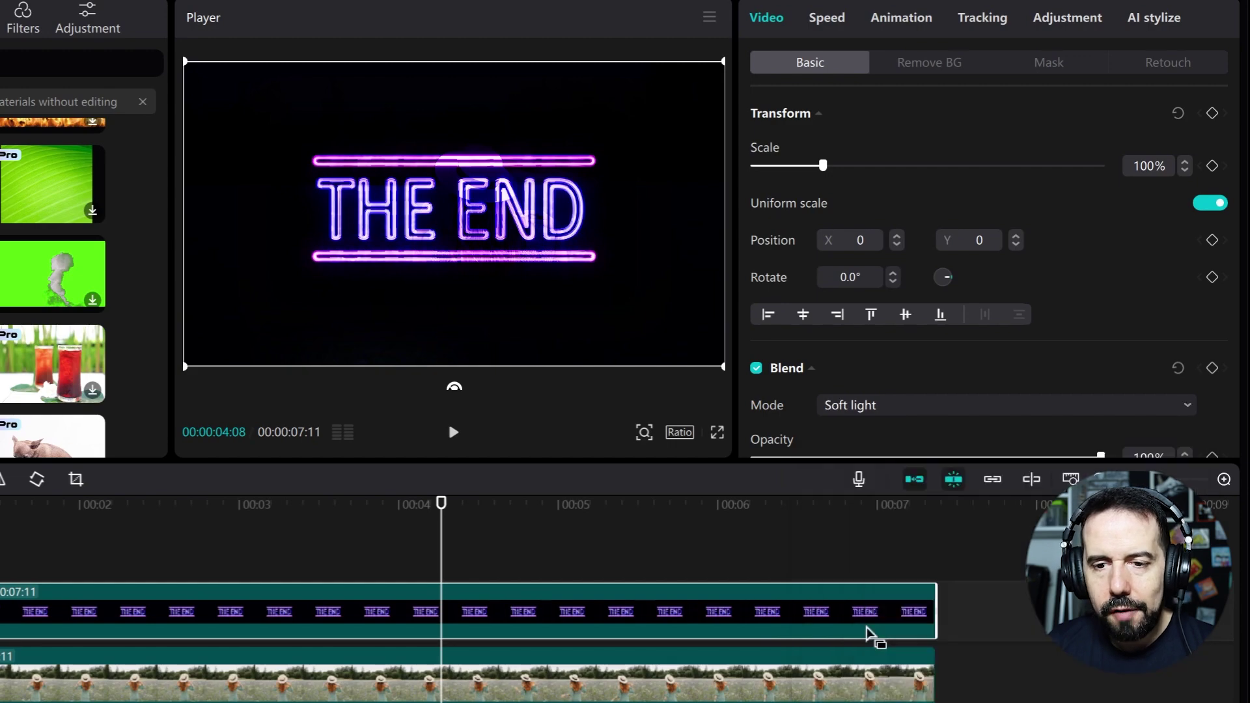
key(Home)
key(space)
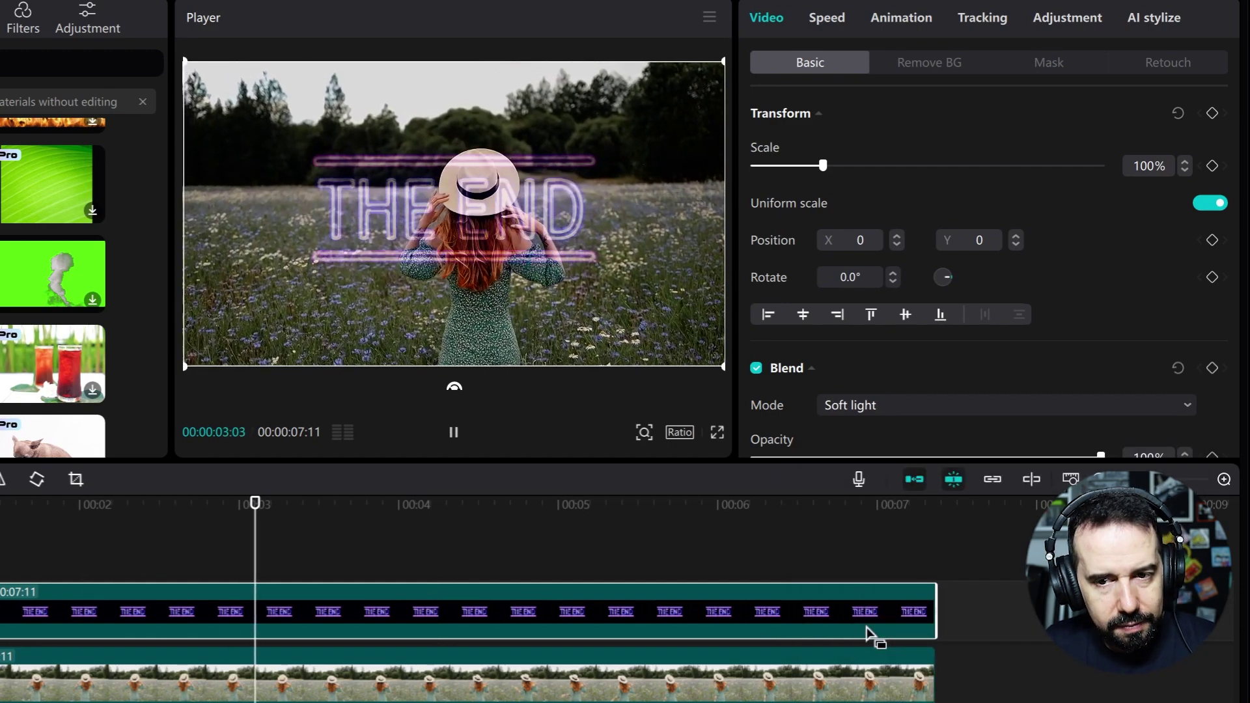
key(space)
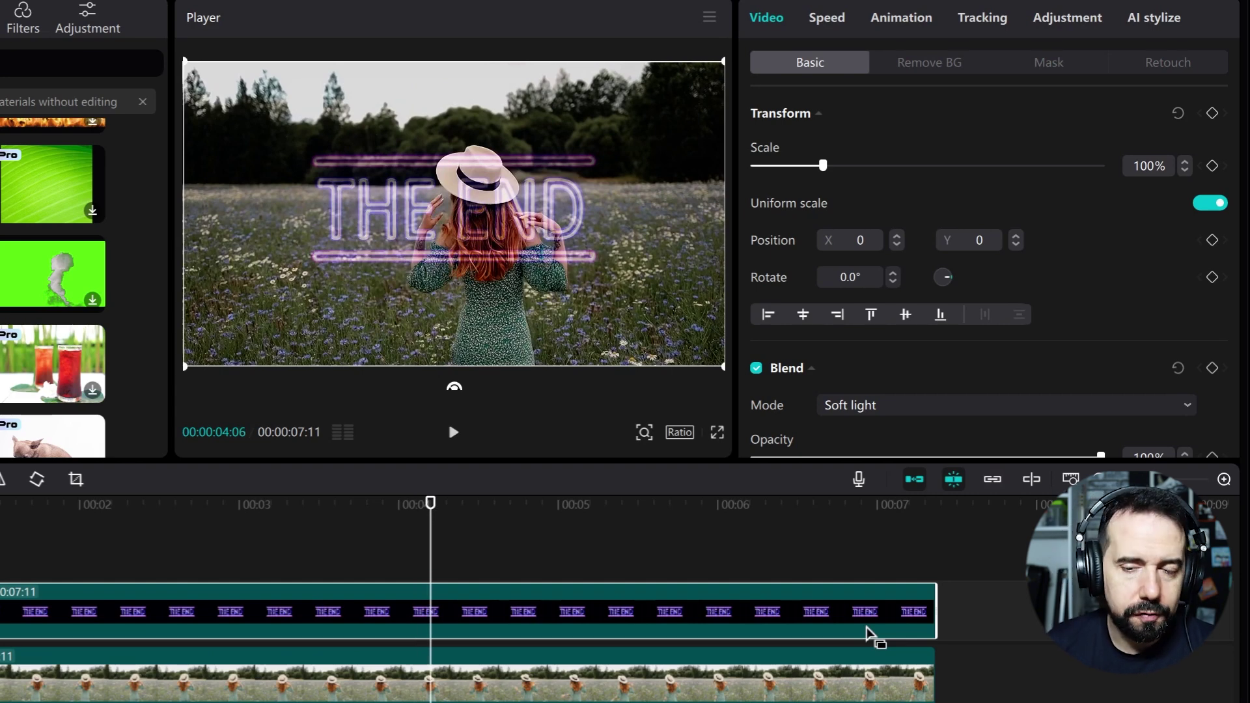
- Change the blend mode to Color burn and preview it
click(884, 409)
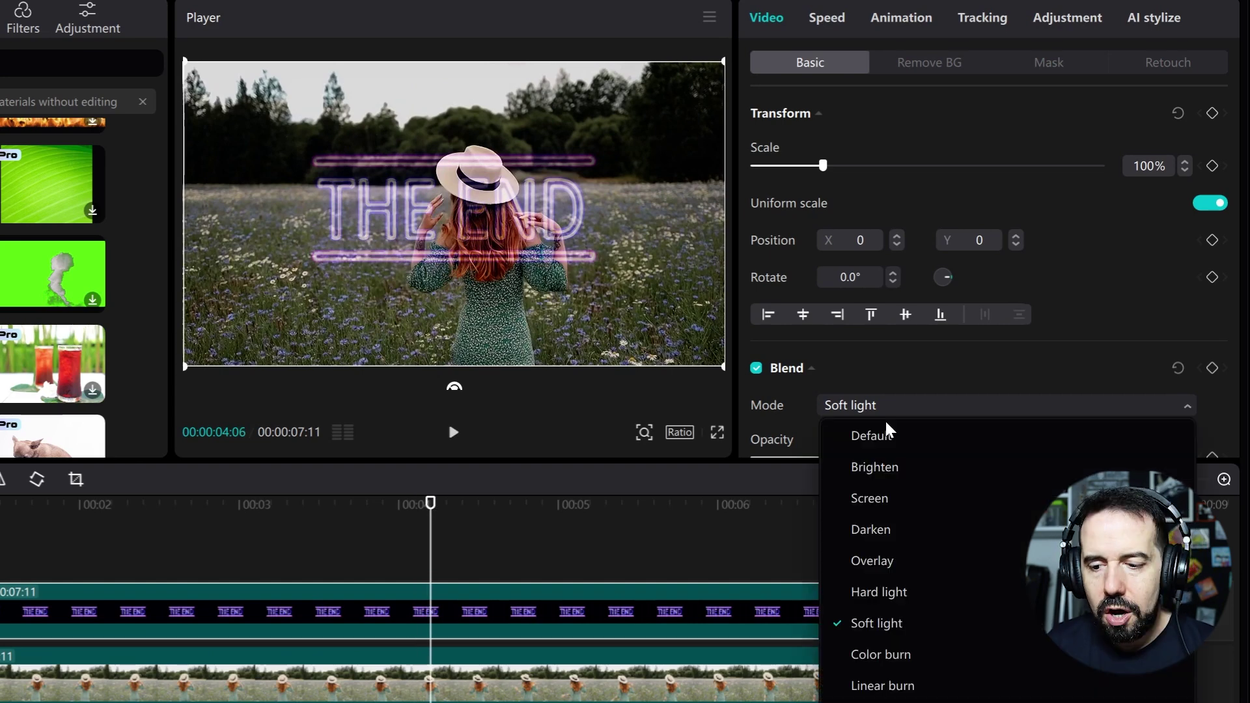
click(880, 655)
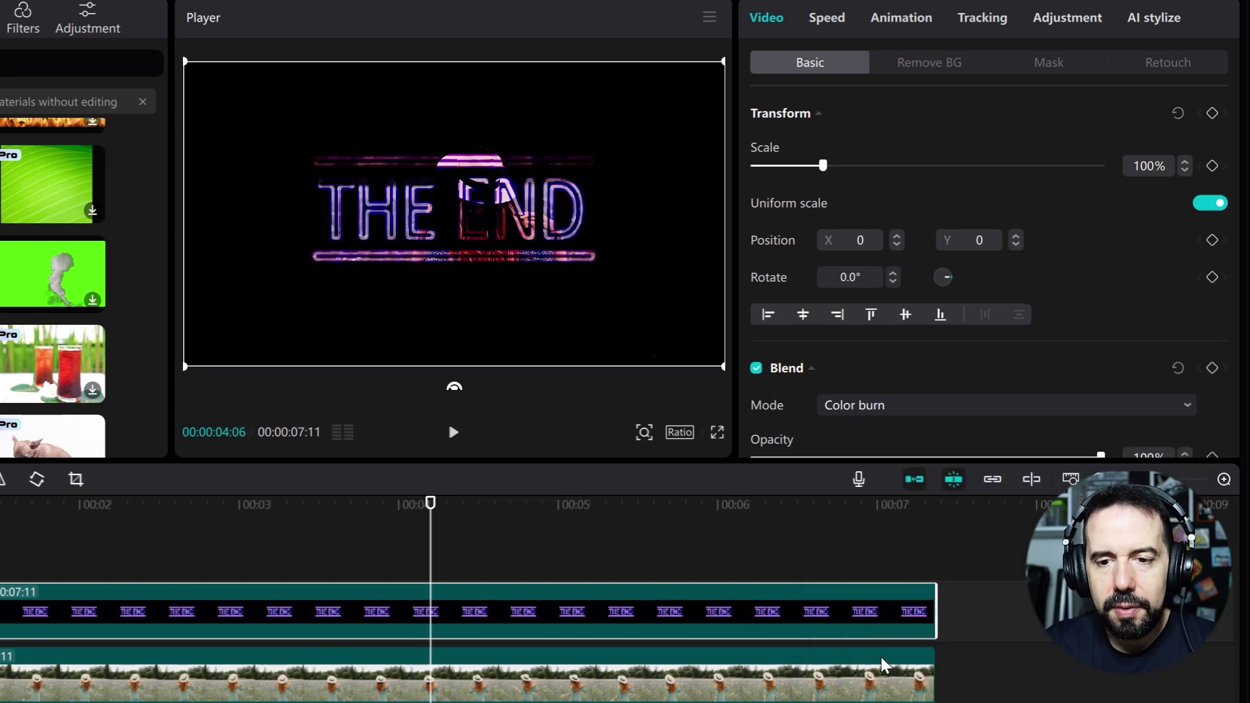
key(Home)
key(space)
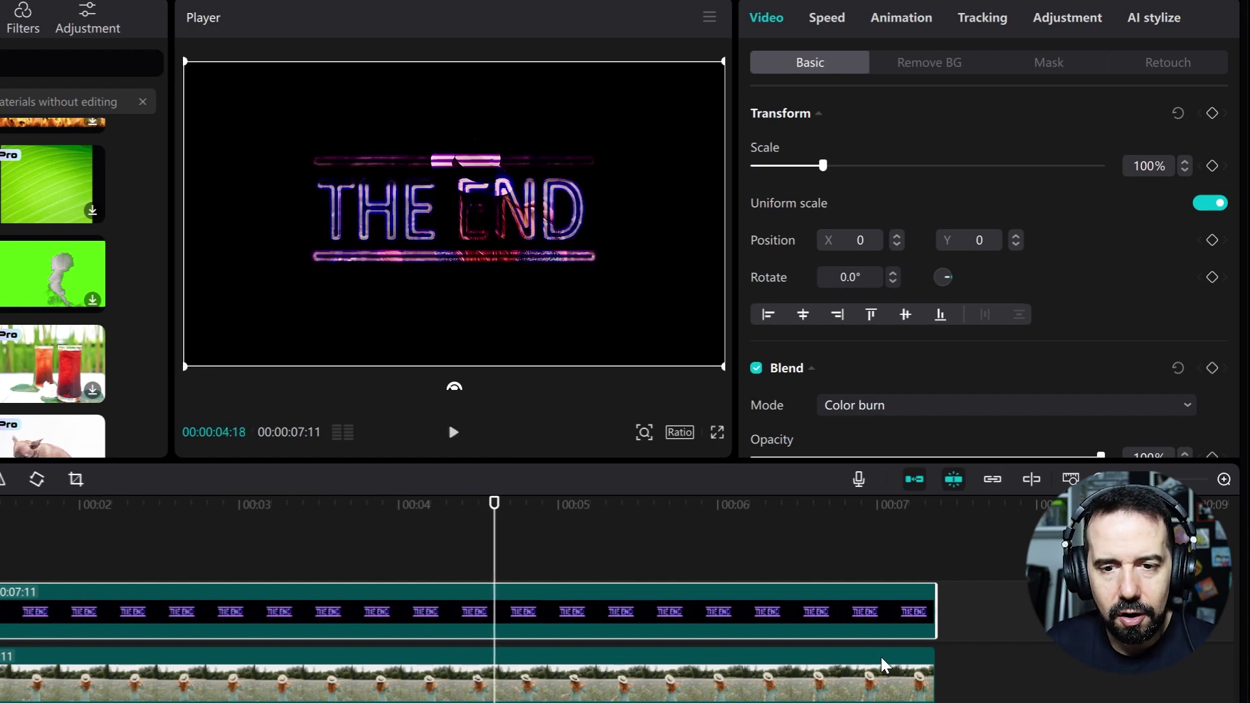
- Set the blend mode to Linear burn and play the result
click(913, 406)
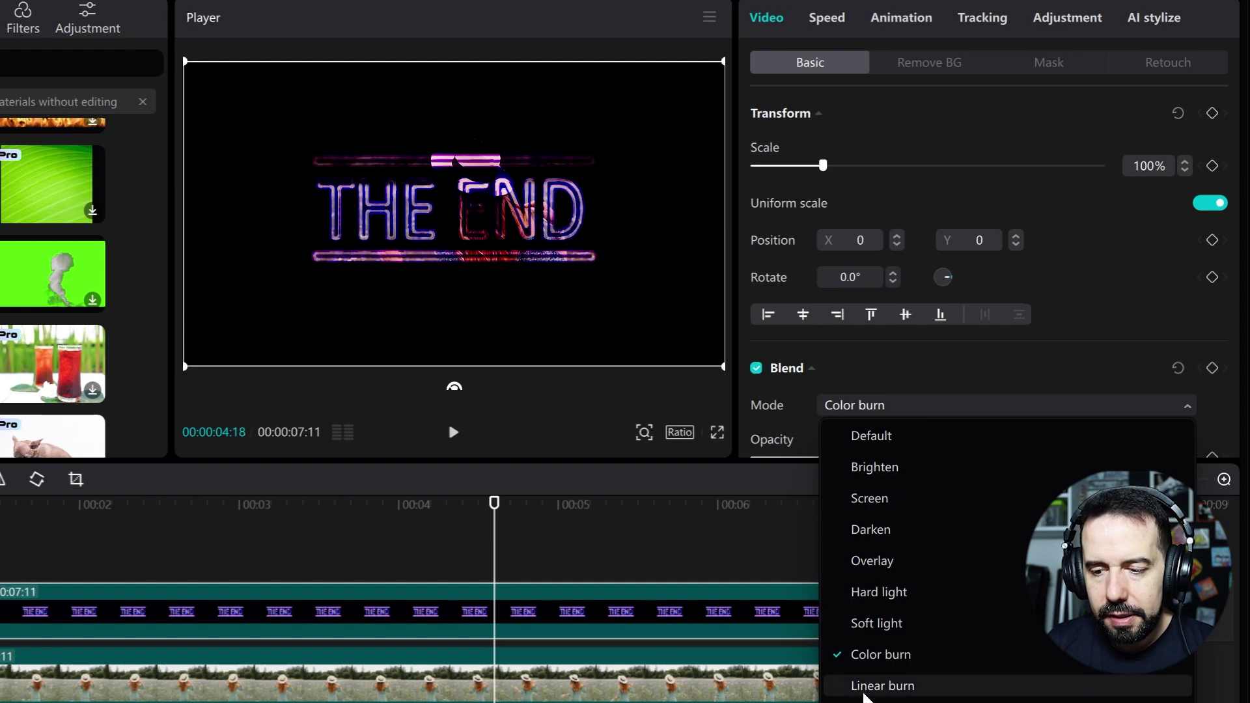
click(882, 686)
key(space)
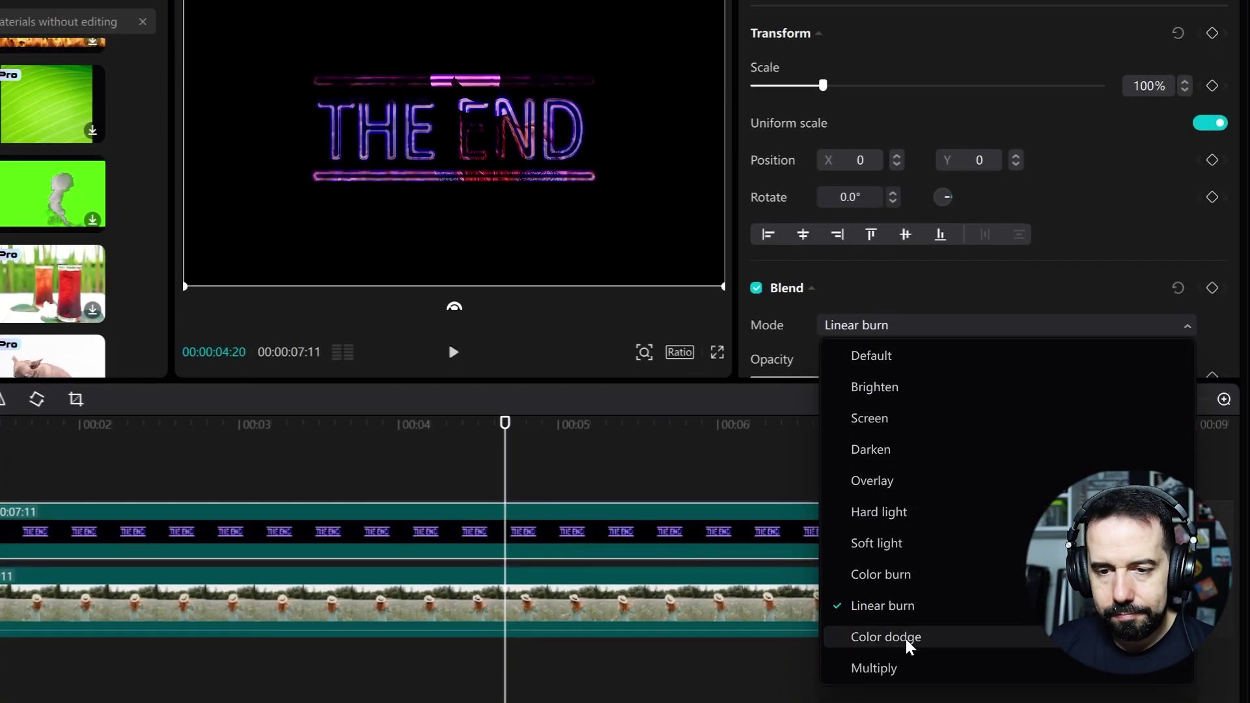
- Switch the blend mode to Color dodge and play it from the start
click(905, 639)
key(Home)
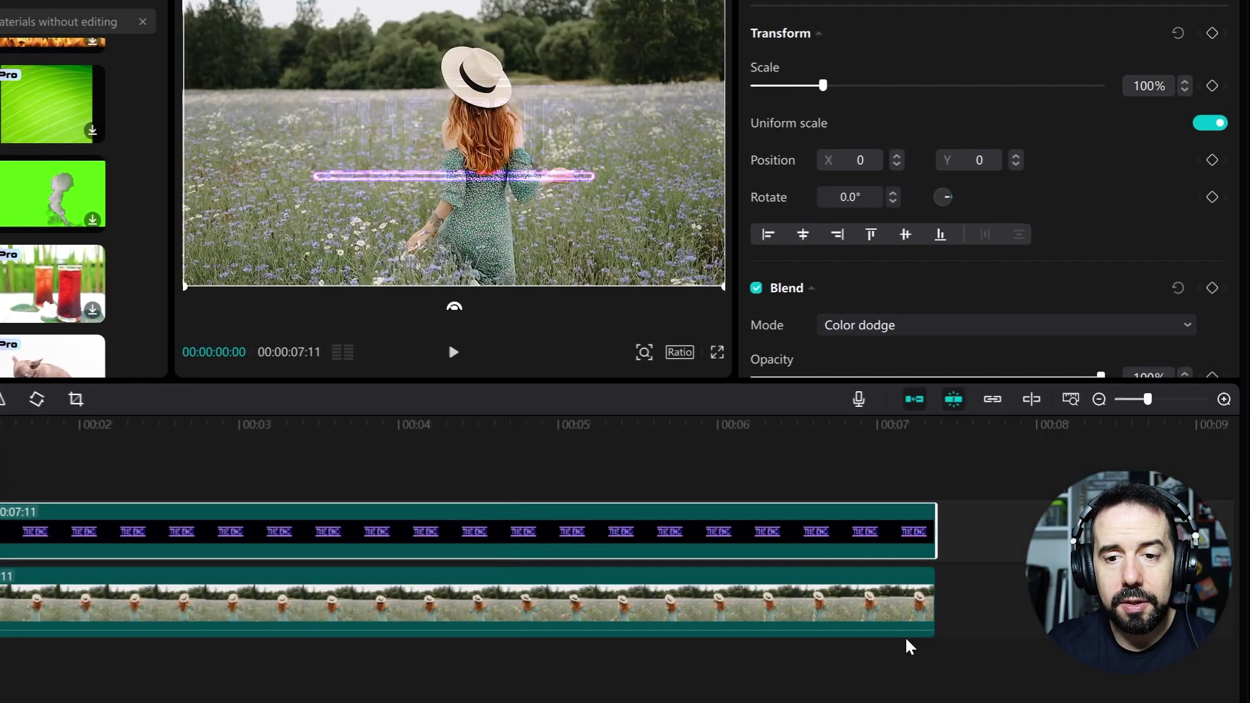
key(space)
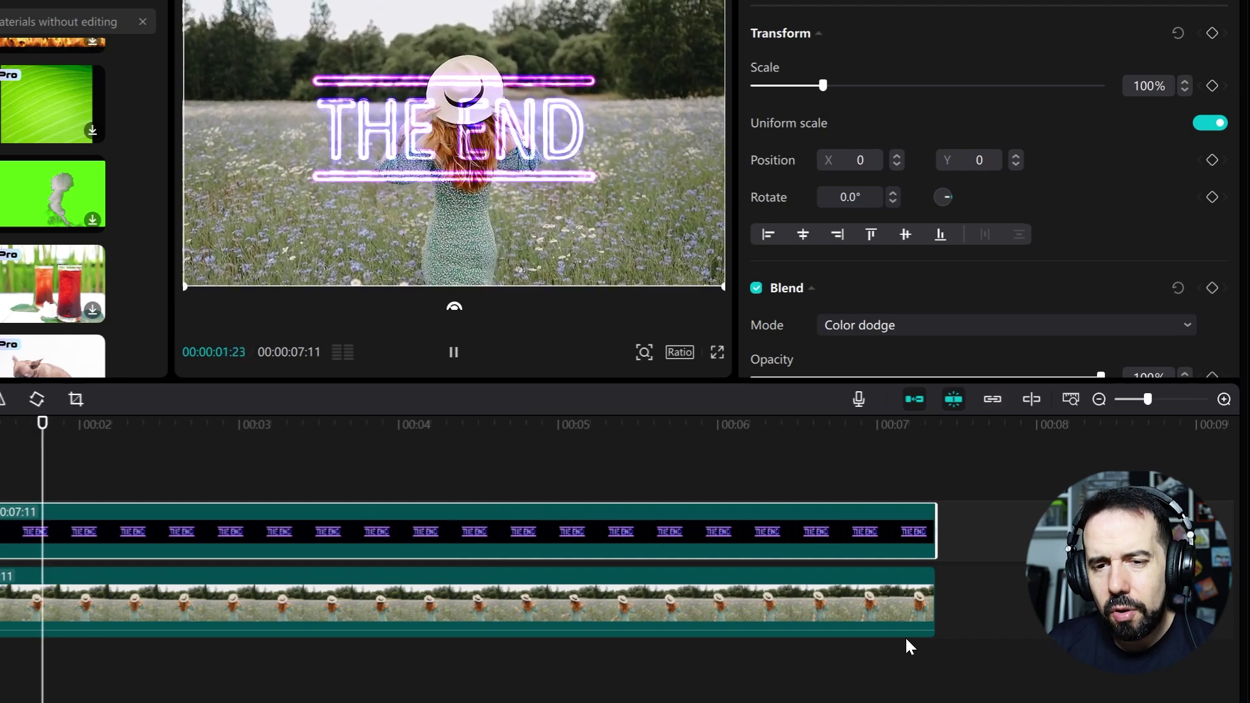
key(space)
- Preview the Multiply blend mode, then set the mode back to Color dodge
click(1023, 326)
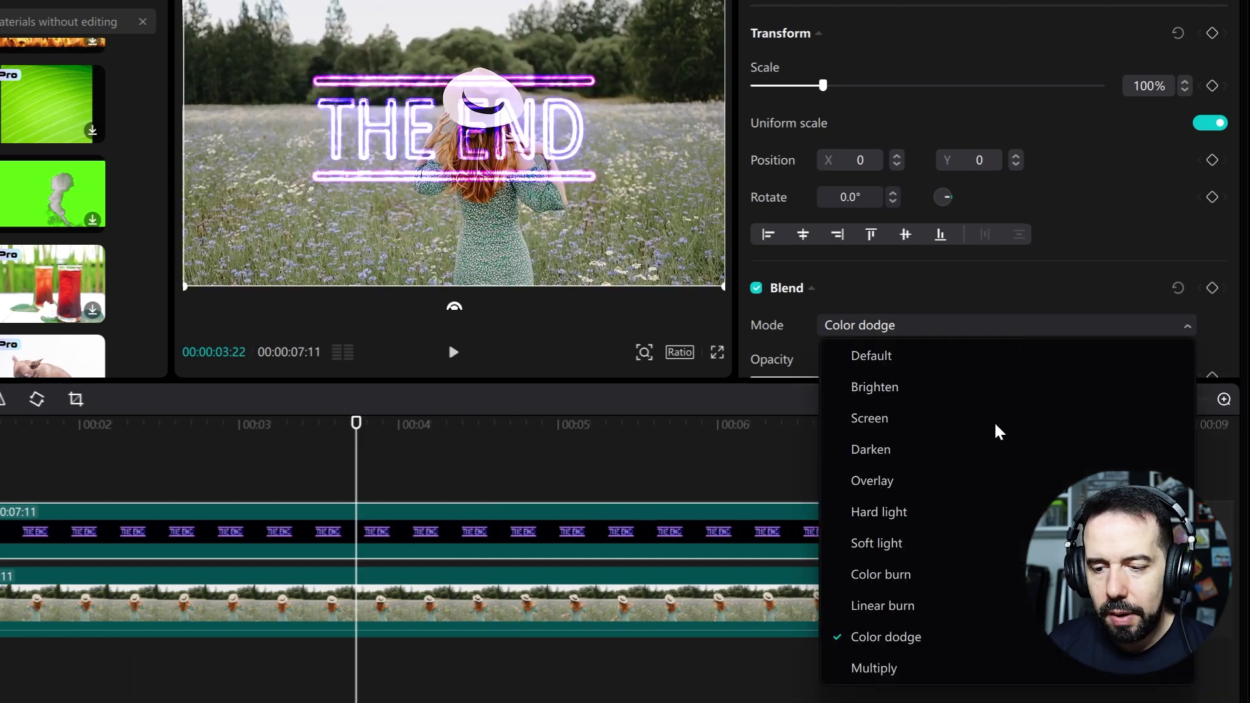
click(904, 666)
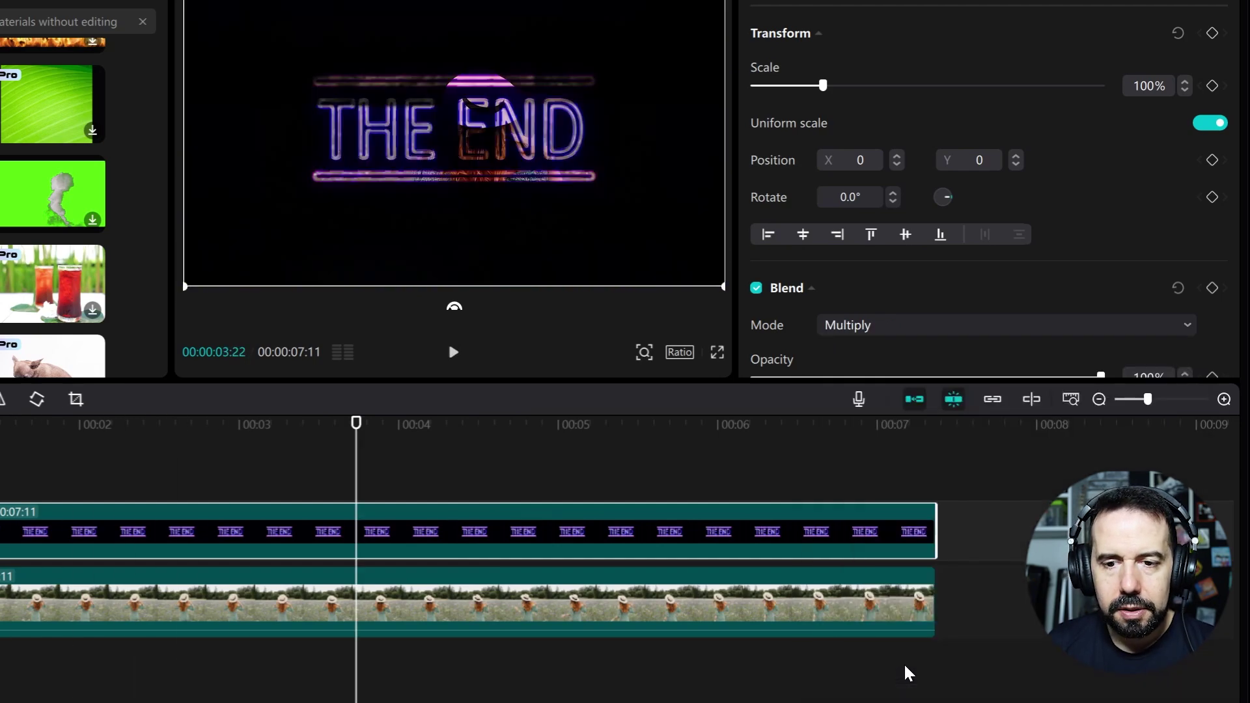
key(space)
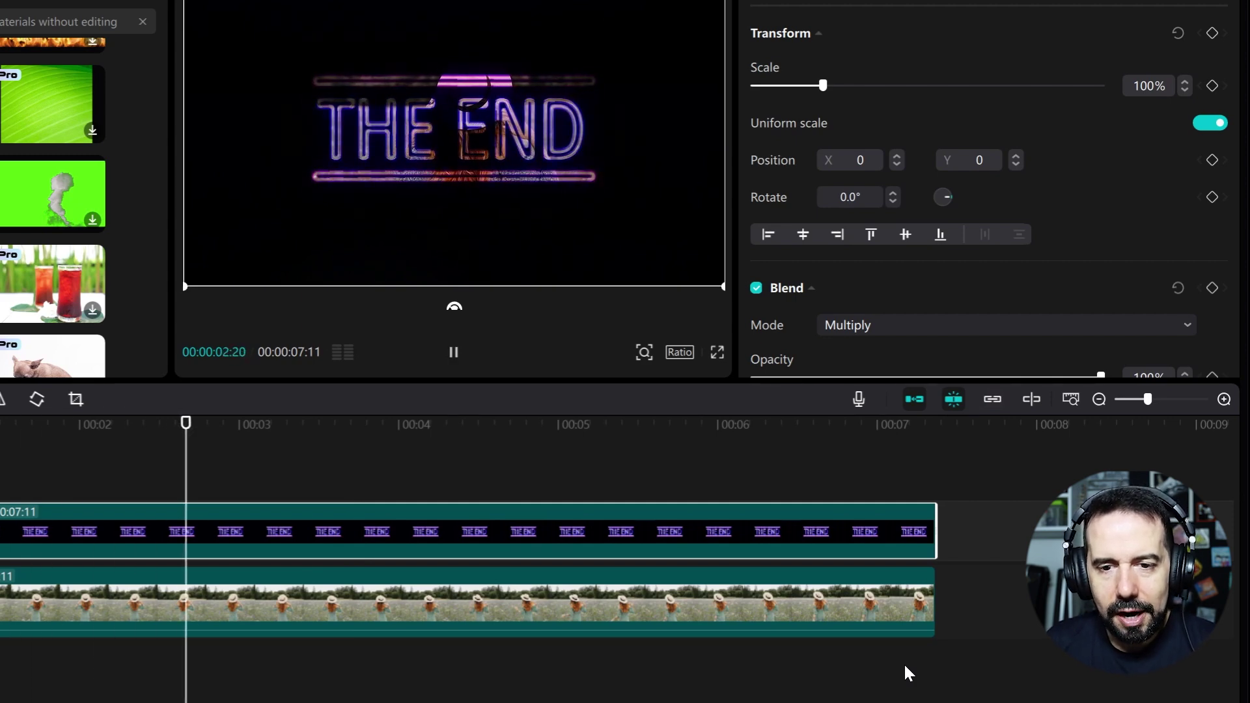
key(space)
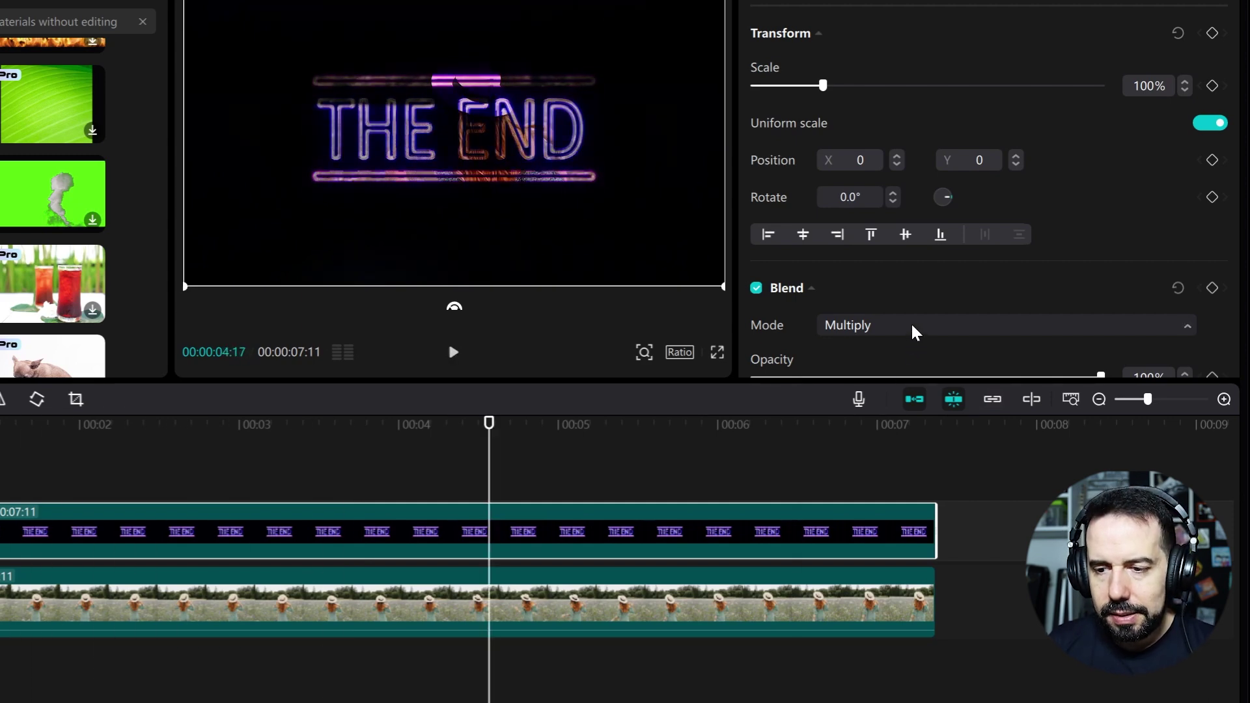
click(914, 329)
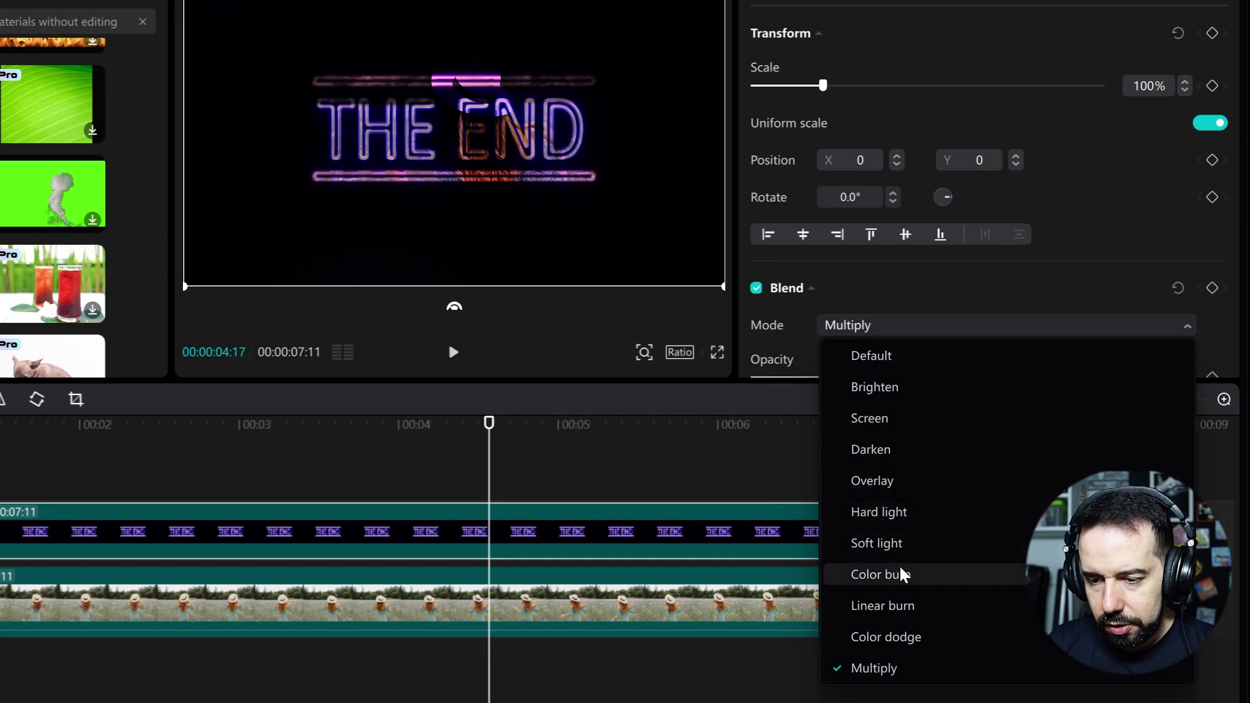
click(903, 638)
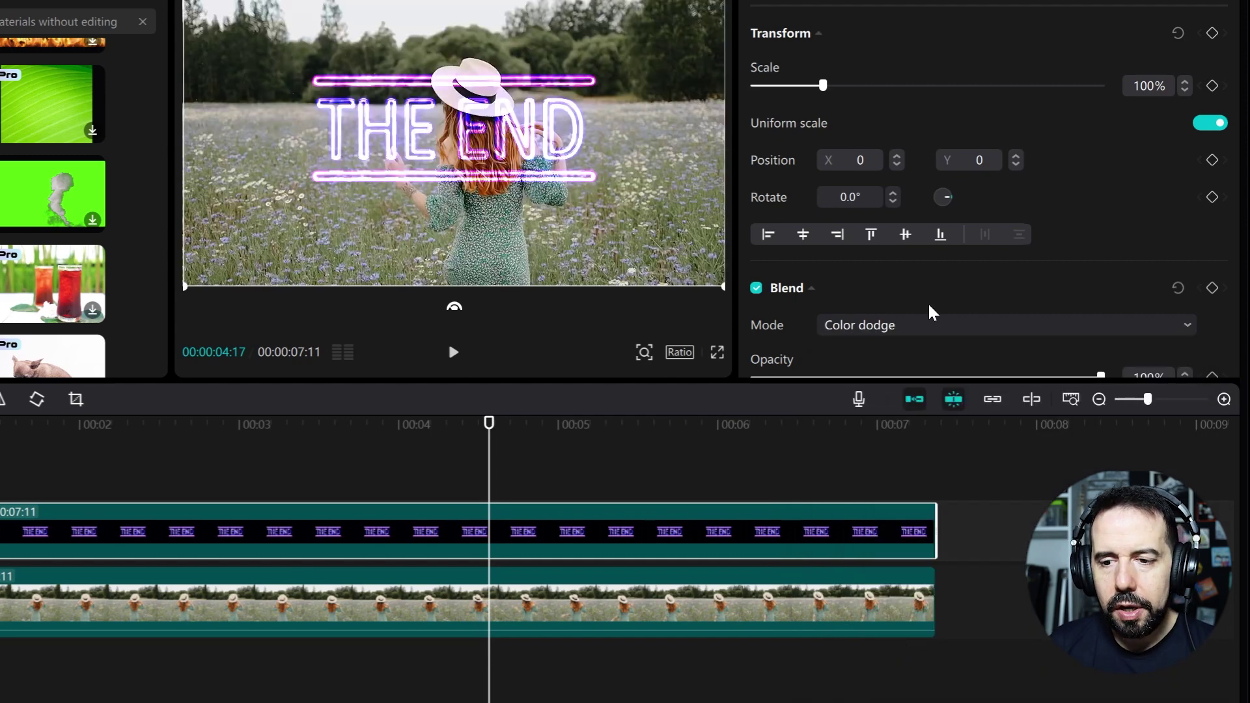
- Lower the neon THE END clip's Blend opacity to 43% and preview the faint Color dodge result
scroll(930, 313, down, 3)
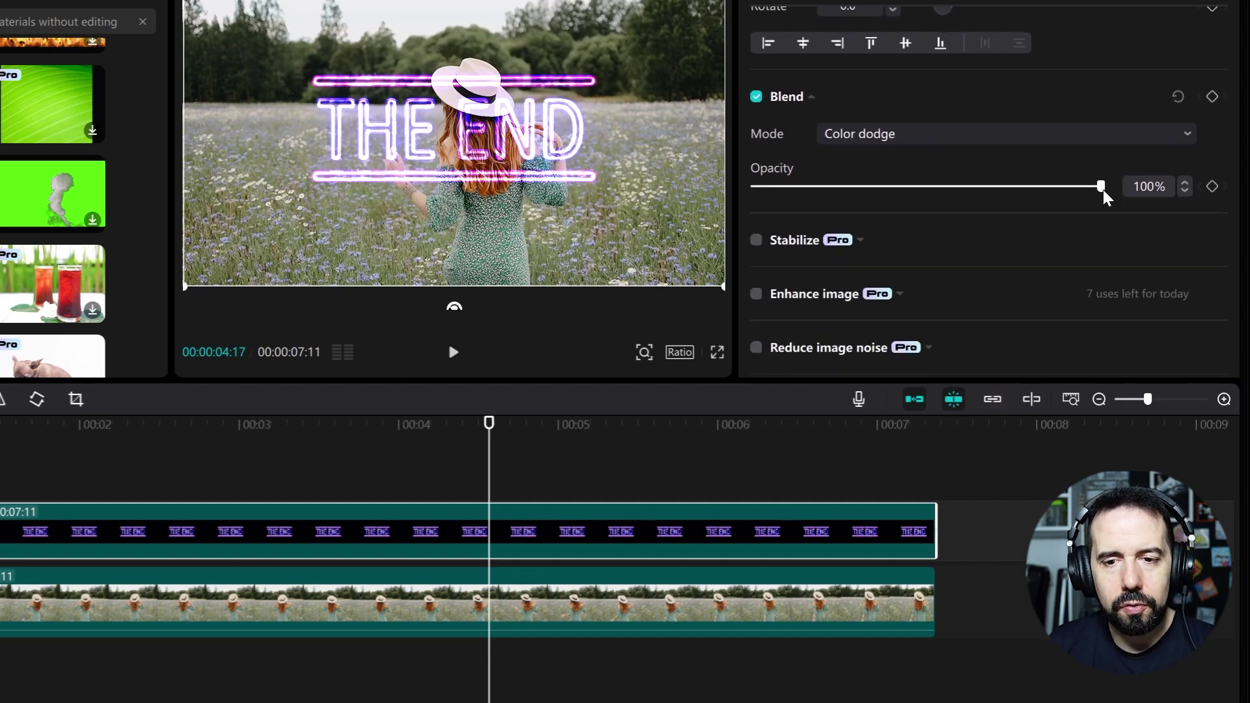
key(space)
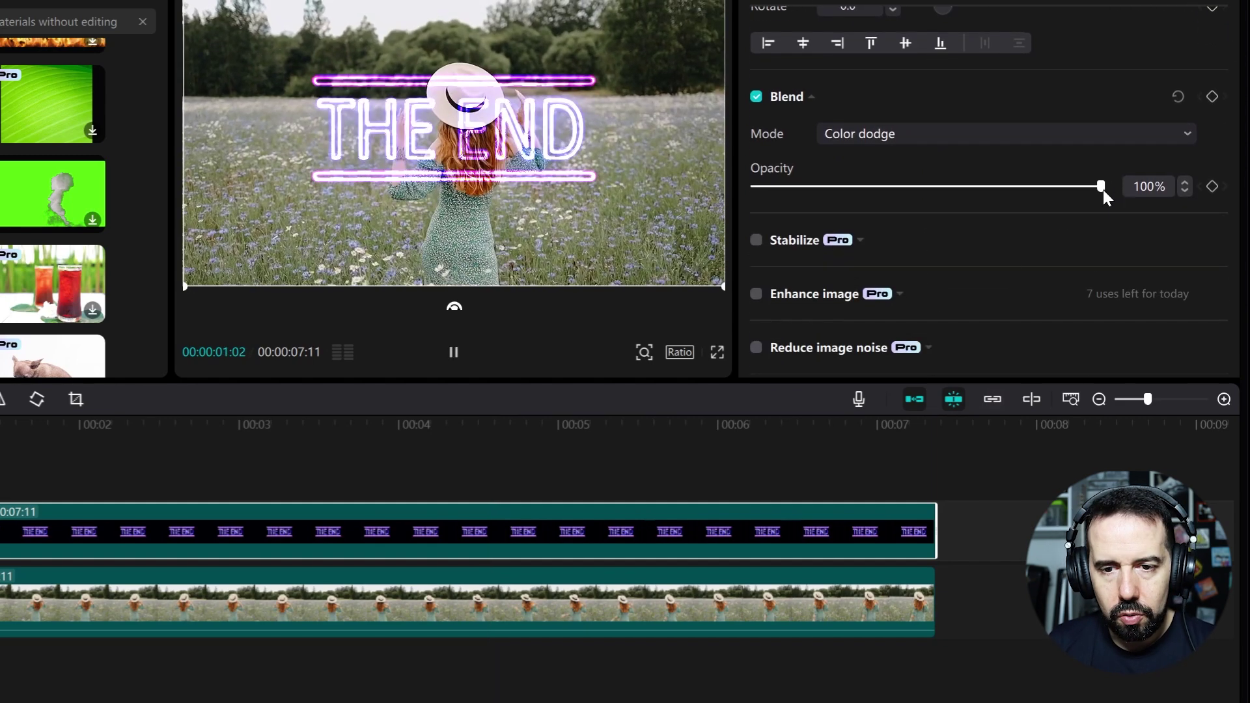
drag(1101, 186, 937, 187)
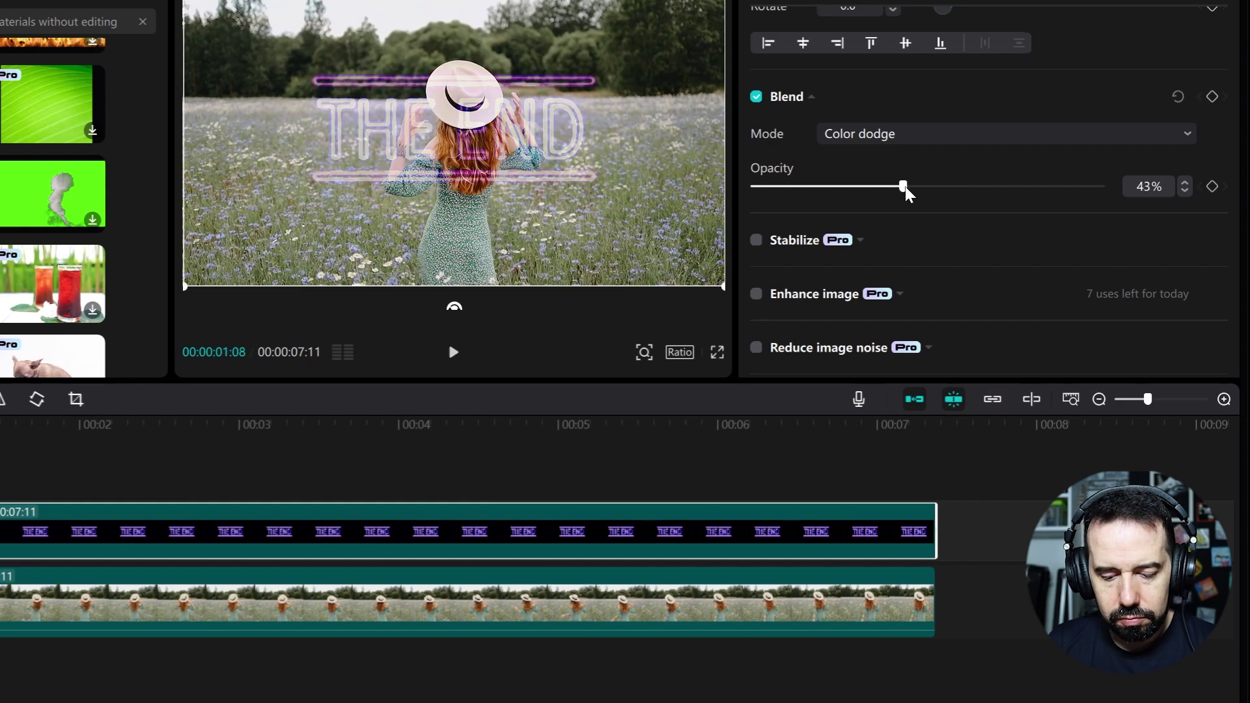
key(space)
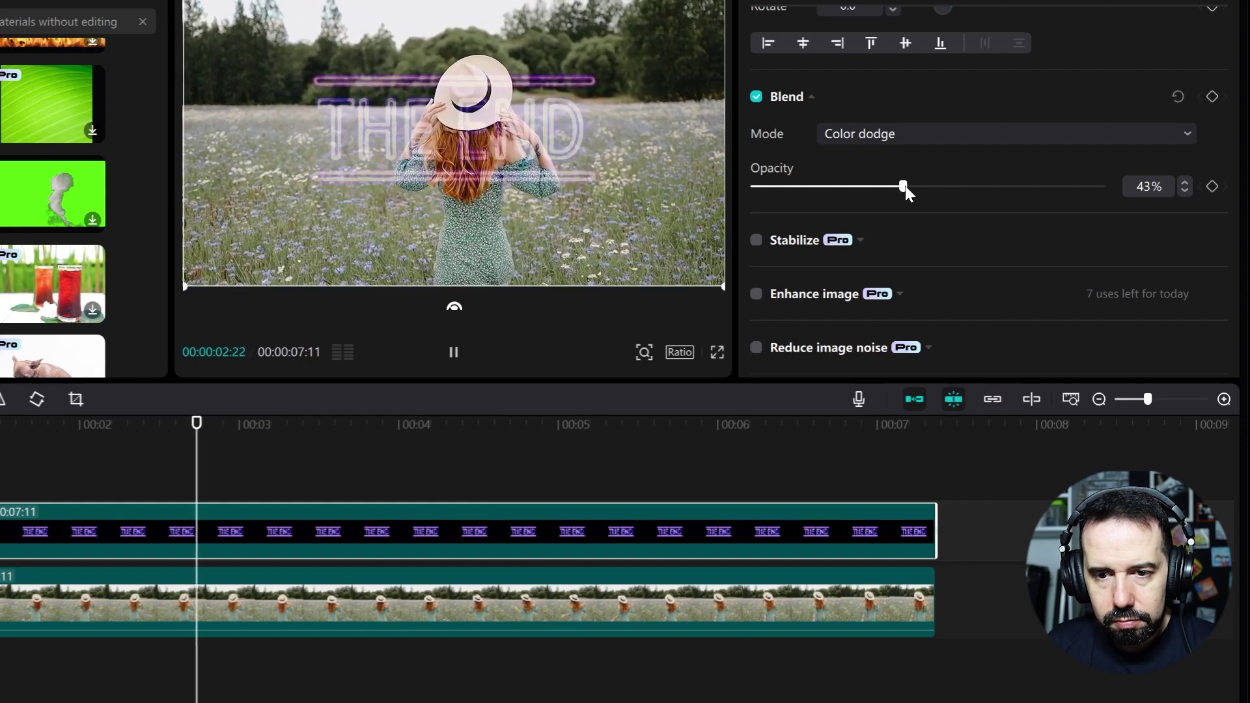
key(space)
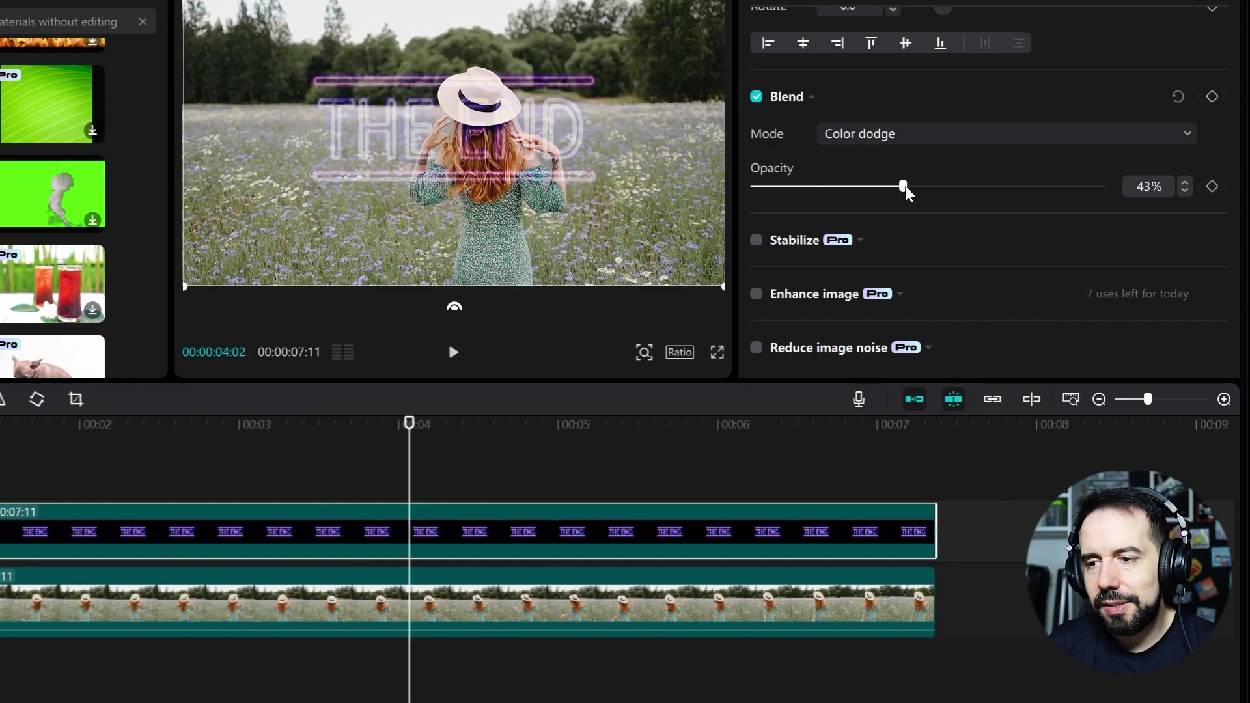